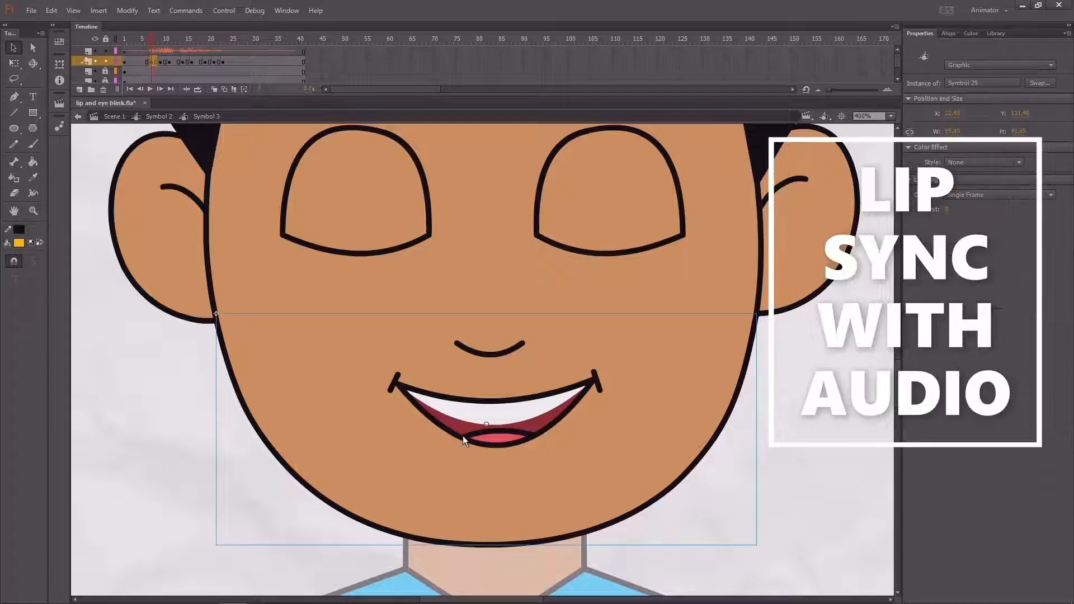
# Review the mouth layer's keyframes in the finished lip-sync example and play the animation
pyautogui.click(164, 62)
pyautogui.click(169, 63)
pyautogui.click(183, 63)
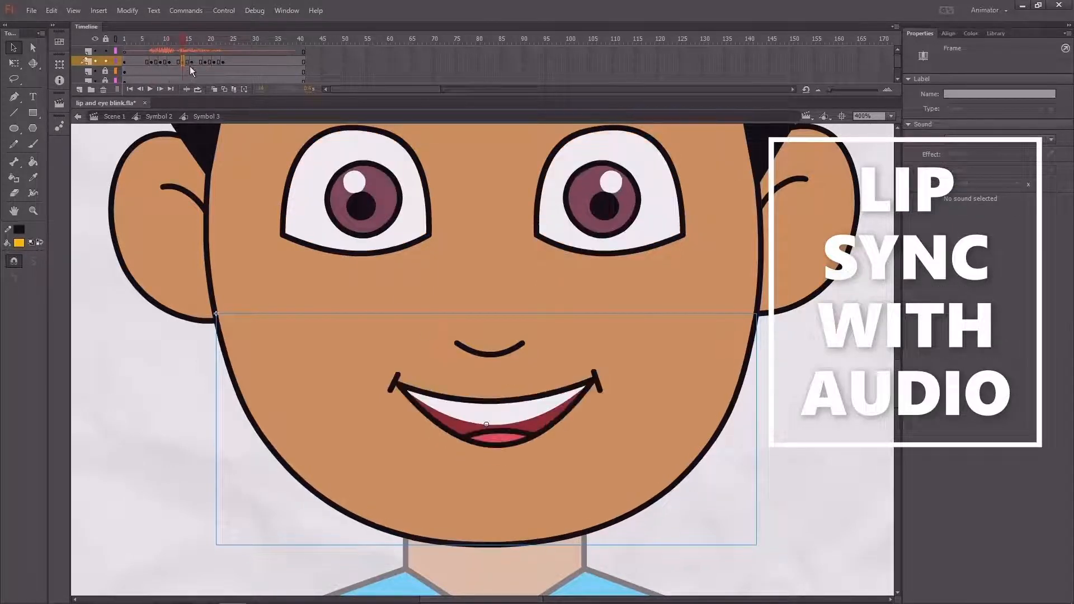
pyautogui.click(193, 62)
pyautogui.click(206, 66)
pyautogui.click(215, 62)
pyautogui.click(224, 64)
pyautogui.moveTo(210, 42); pyautogui.dragTo(194, 44)
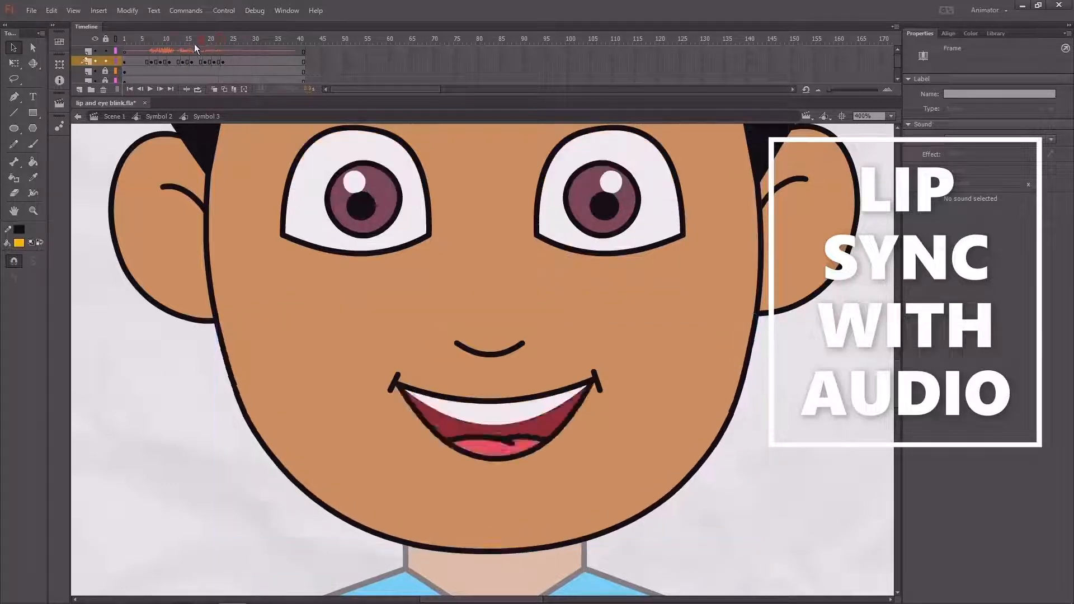
pyautogui.press('Return')
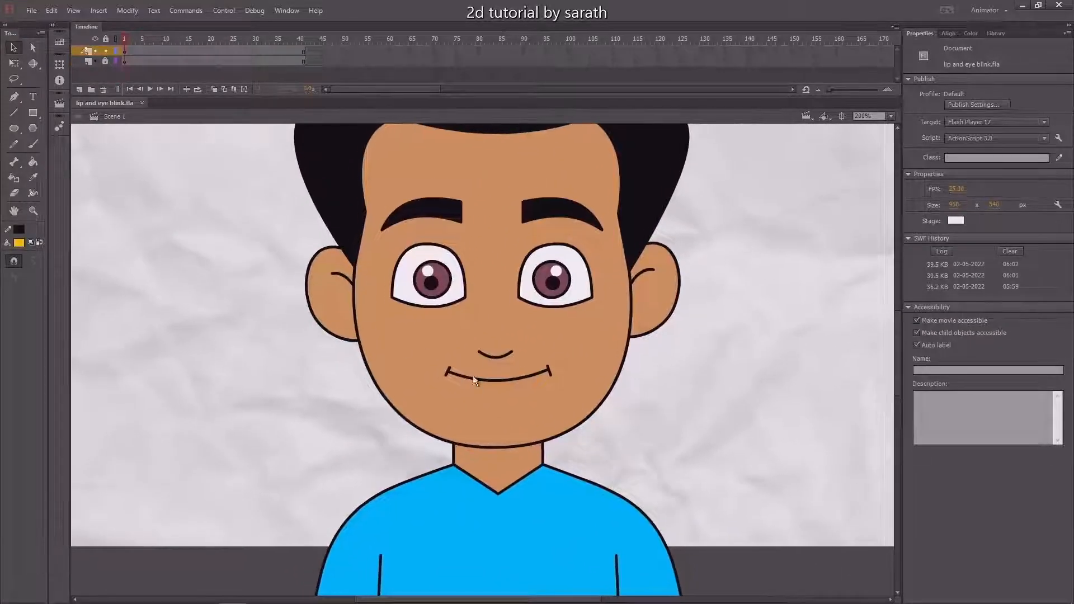
# Play the main scene's blink animation, then open the character's nested head symbol, Symbol 3, for editing
pyautogui.press('Return')
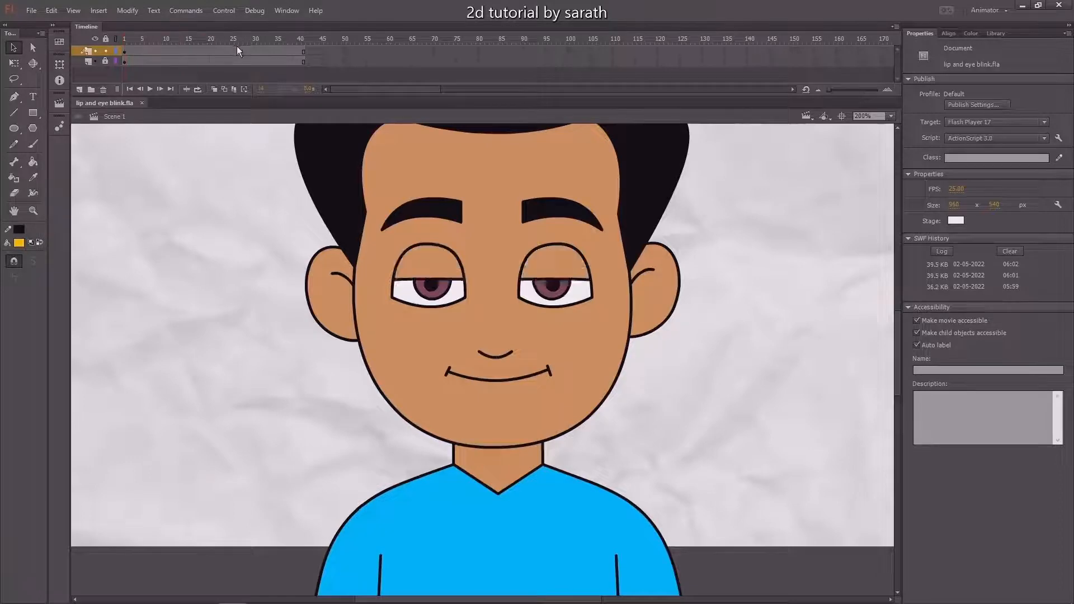
pyautogui.click(508, 394)
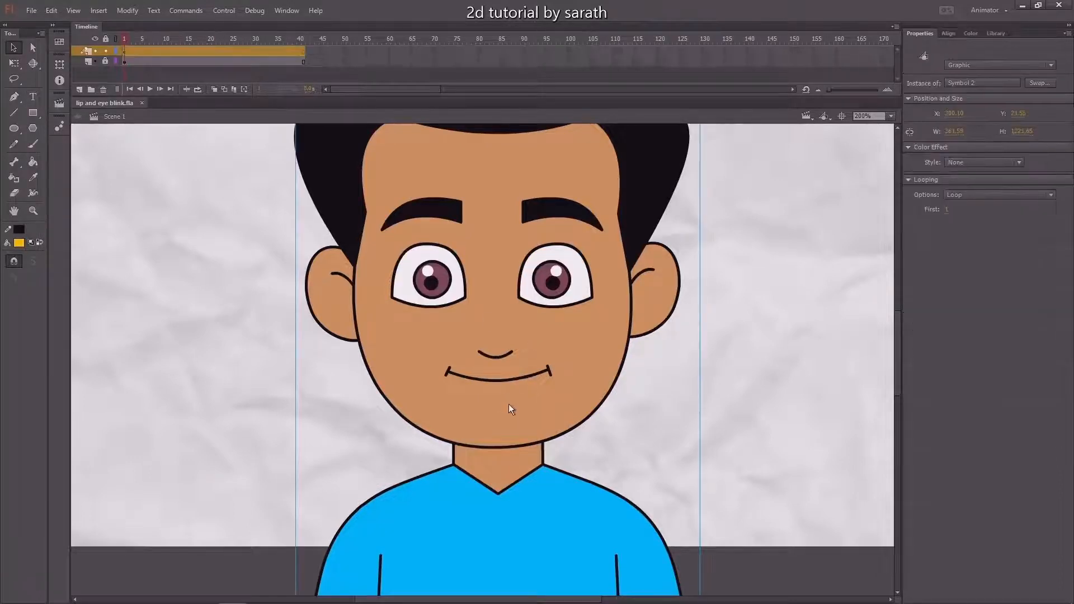
pyautogui.doubleClick(509, 403)
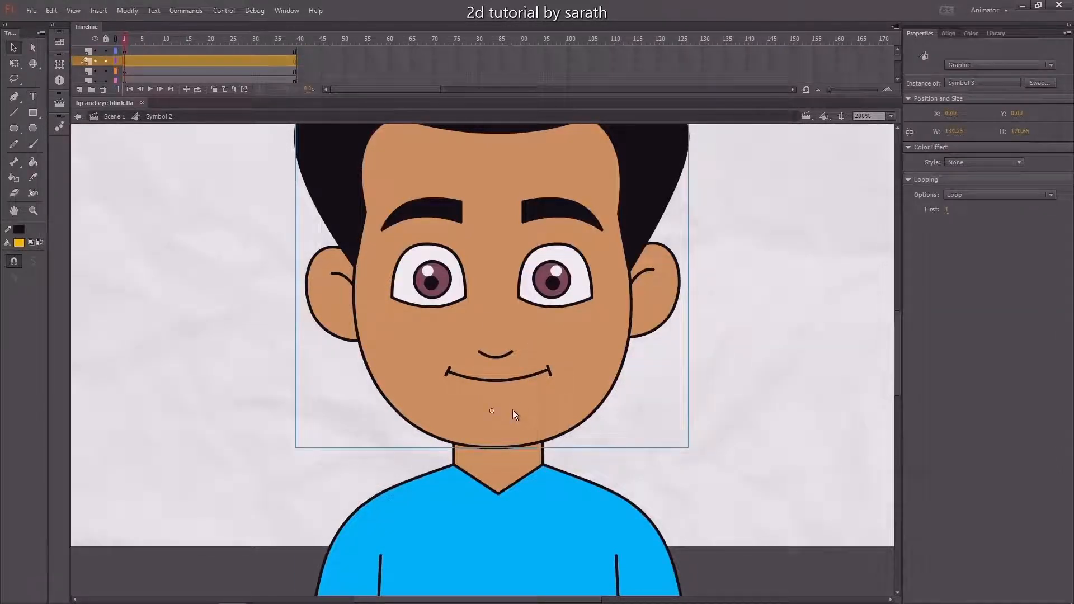
pyautogui.doubleClick(512, 407)
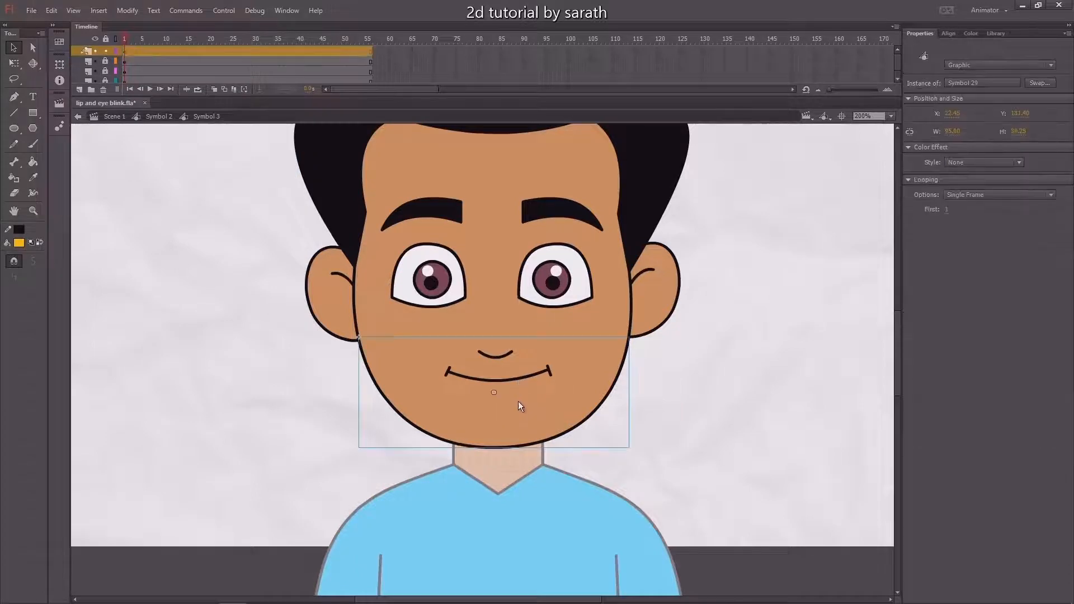
# Inspect the mouth-shape keyframes inside the lower-face symbol, Symbol 29, and return to the head symbol
pyautogui.moveTo(518, 401); pyautogui.dragTo(525, 435)
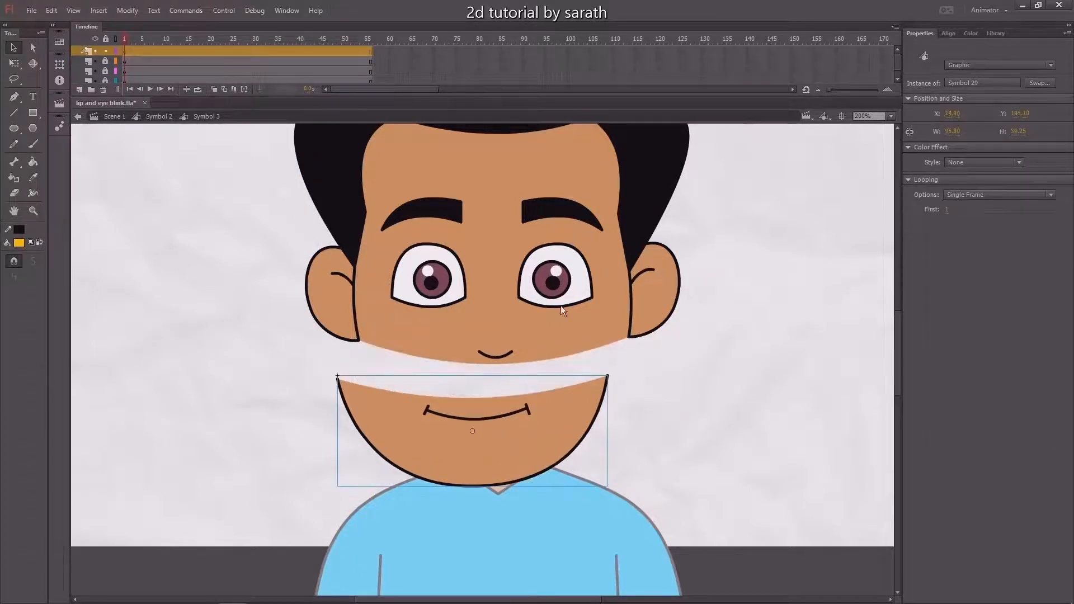
pyautogui.hotkey('ctrl', 'z')
pyautogui.doubleClick(525, 414)
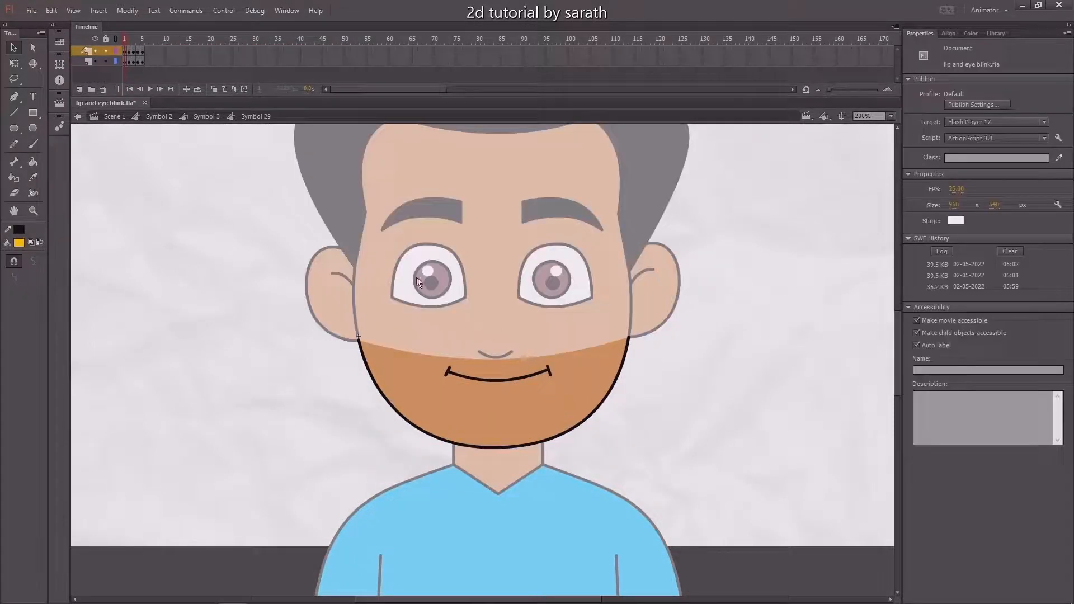
pyautogui.moveTo(126, 40)
pyautogui.mouseDown()
pyautogui.moveTo(147, 47)
pyautogui.moveTo(119, 45)
pyautogui.moveTo(140, 47)
pyautogui.moveTo(131, 43)
pyautogui.moveTo(130, 57)
pyautogui.mouseUp()
pyautogui.click(124, 50)
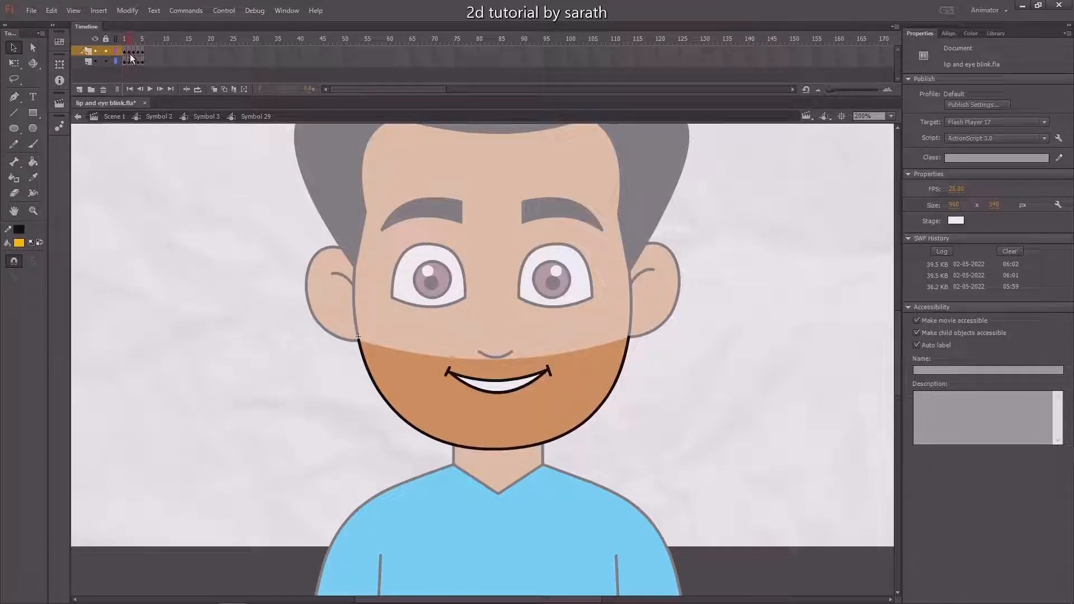
pyautogui.click(130, 45)
pyautogui.click(133, 42)
pyautogui.moveTo(134, 45)
pyautogui.mouseDown()
pyautogui.moveTo(143, 46)
pyautogui.moveTo(115, 44)
pyautogui.mouseUp()
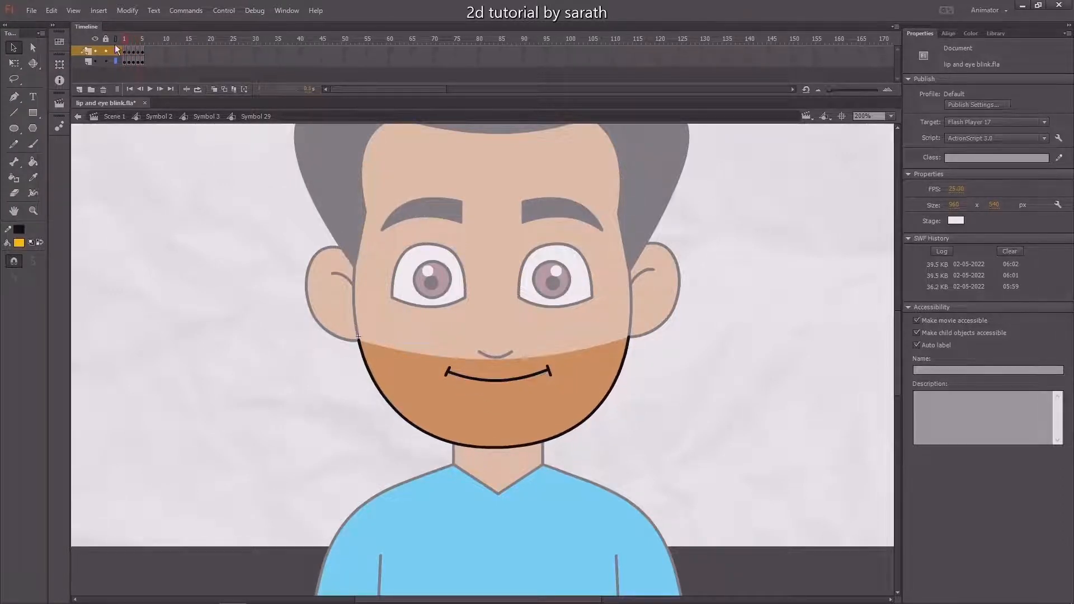
pyautogui.doubleClick(173, 240)
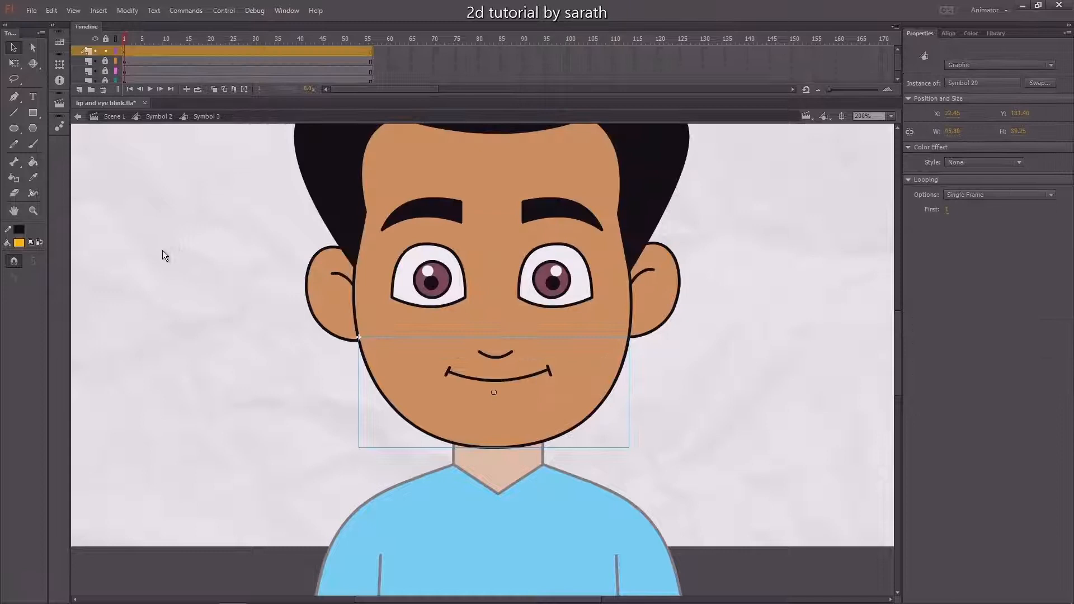
# Add a new top layer in Scene 1 and assign the sound Standard recording 2.ogg to its first frame
pyautogui.click(113, 117)
pyautogui.click(78, 89)
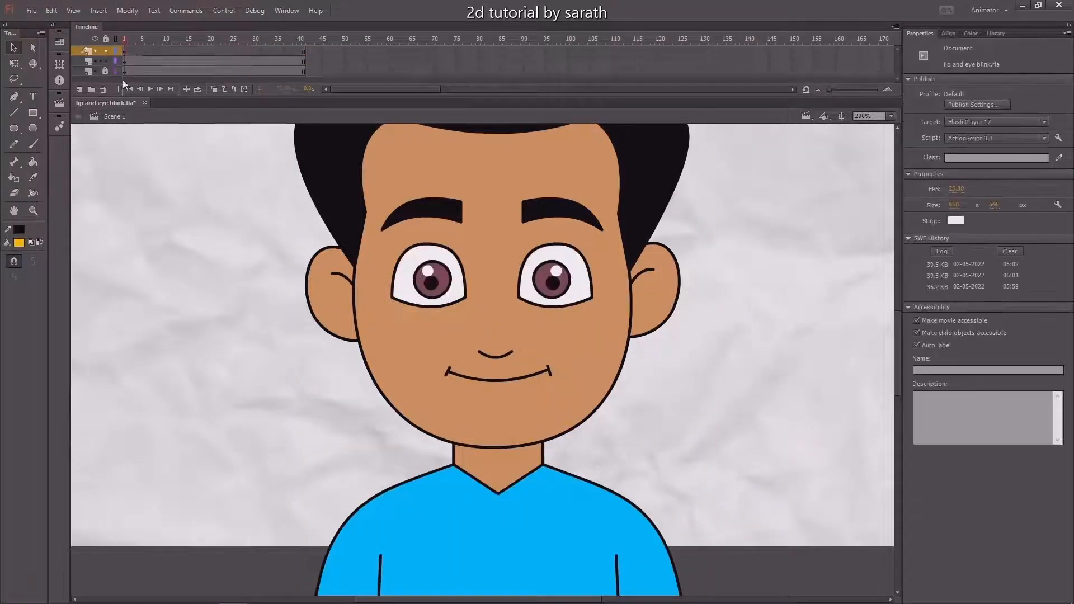
pyautogui.click(125, 51)
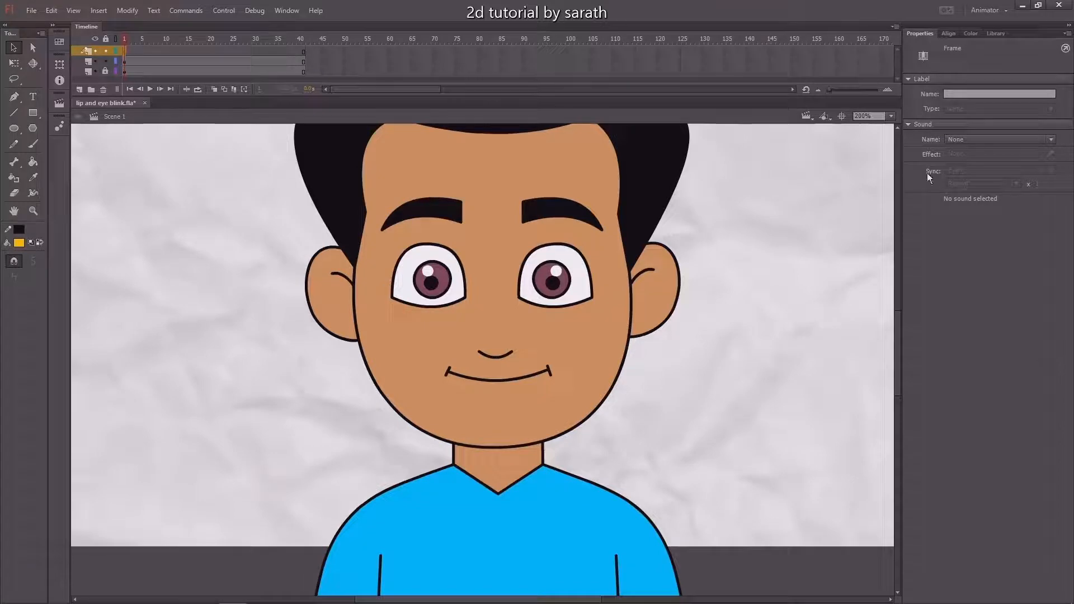
pyautogui.click(962, 139)
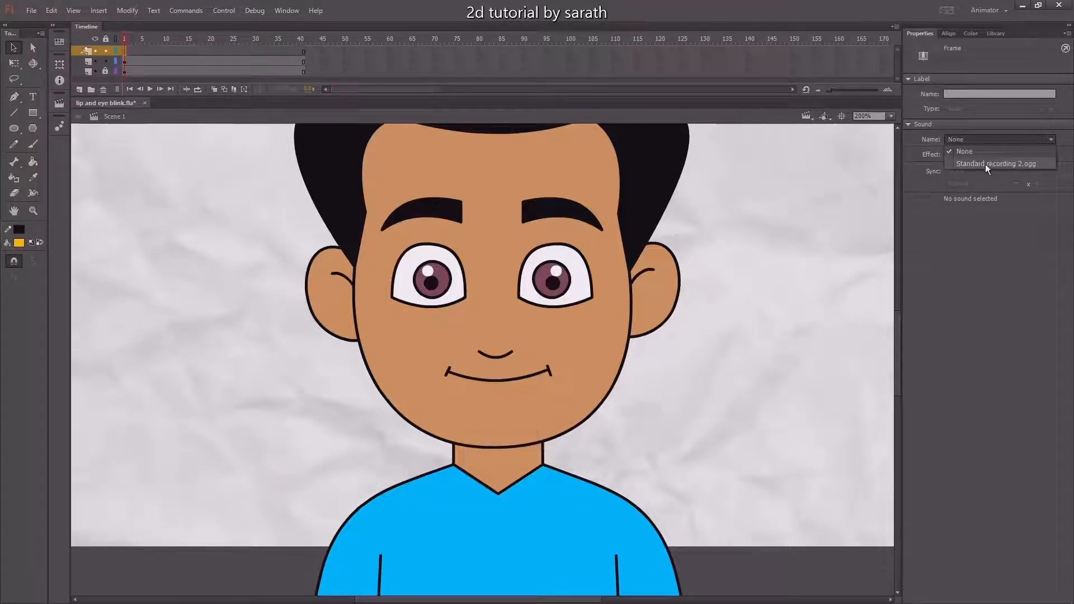
pyautogui.click(985, 163)
# Set the sync of the sound on Scene 1's new layer to Stream
pyautogui.click(177, 50)
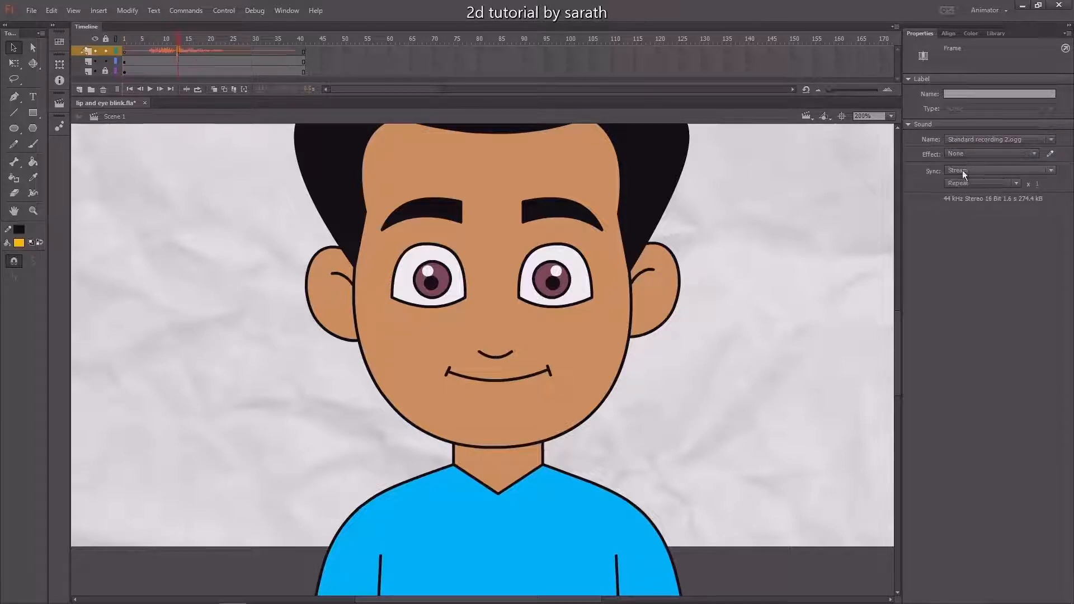
pyautogui.click(983, 170)
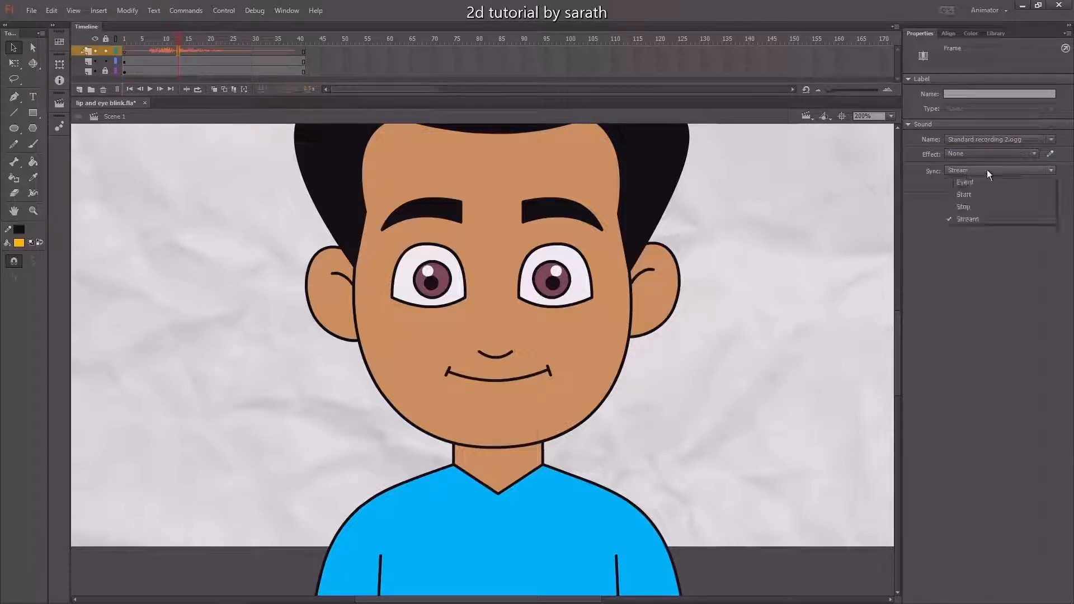
pyautogui.click(968, 219)
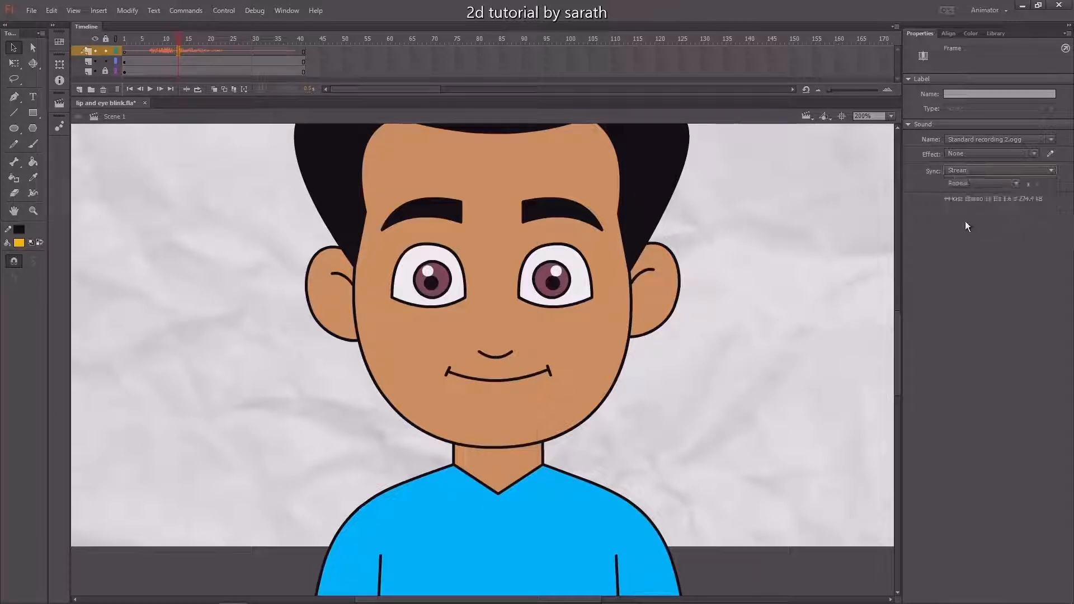
pyautogui.click(743, 250)
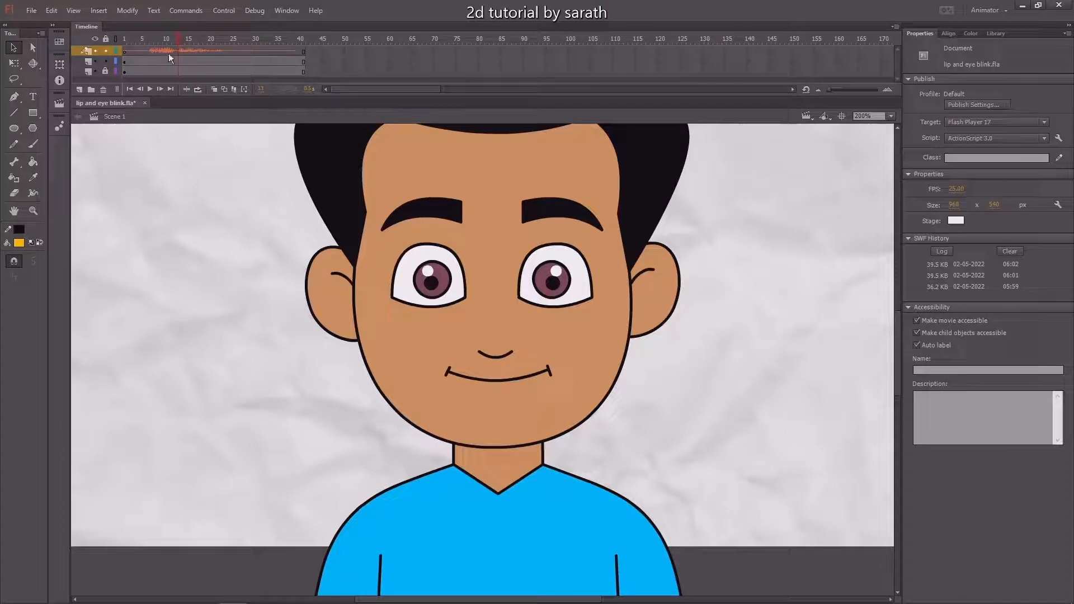
pyautogui.click(35, 11)
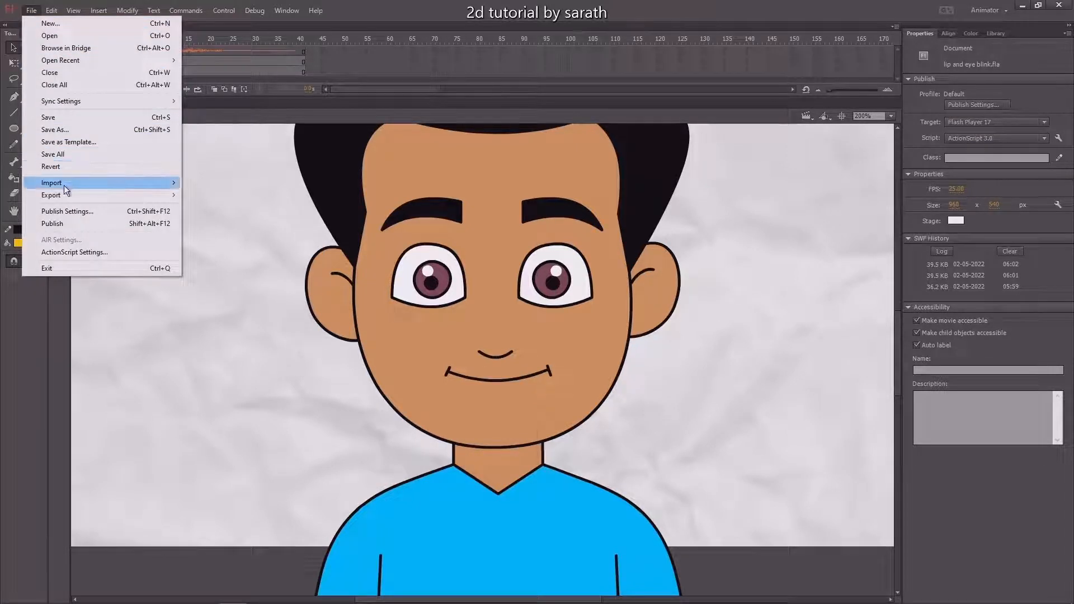
pyautogui.moveTo(65, 185)
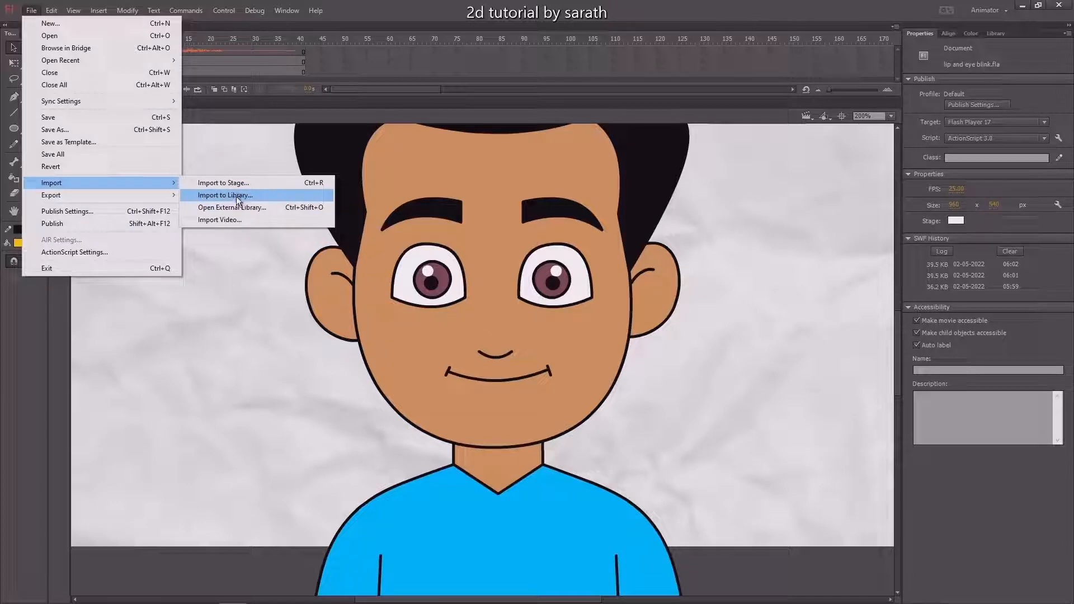
pyautogui.click(779, 258)
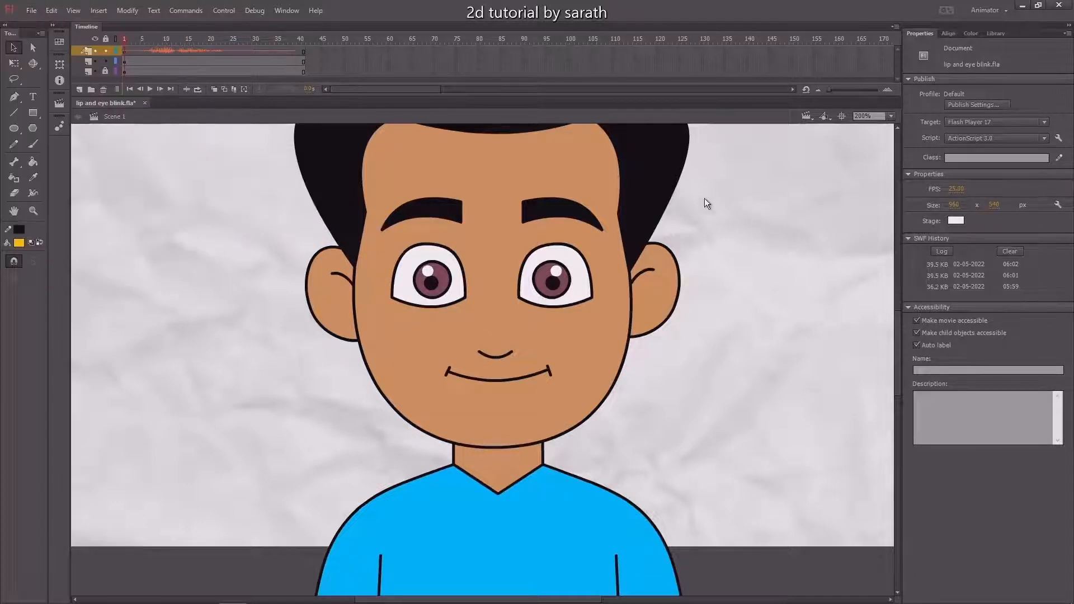
# Play the main scene to preview the animation with the sound, and return the playhead to frame 1
pyautogui.press('Return')
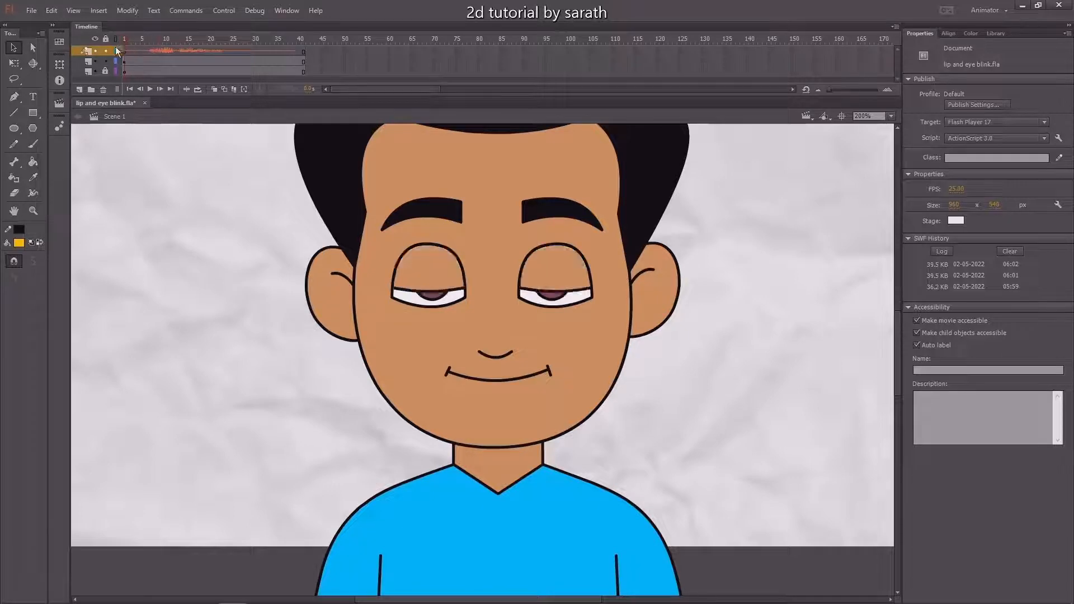
pyautogui.press('Return')
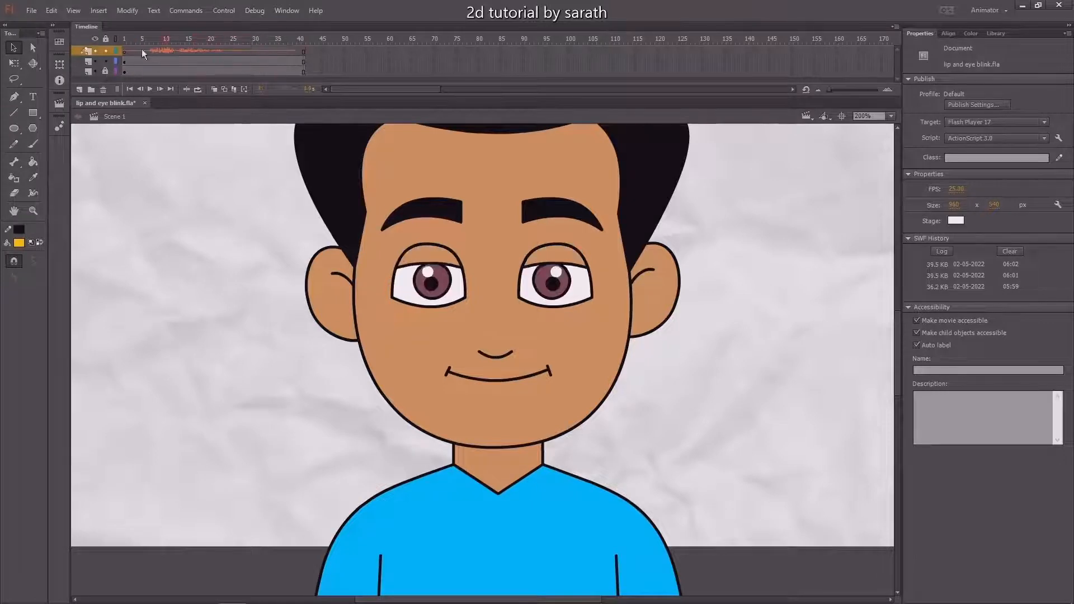
pyautogui.click(125, 39)
# Open the head symbol, Symbol 3, nested inside the character's Symbol 2 for editing
pyautogui.moveTo(518, 388); pyautogui.dragTo(515, 342)
pyautogui.click(495, 377)
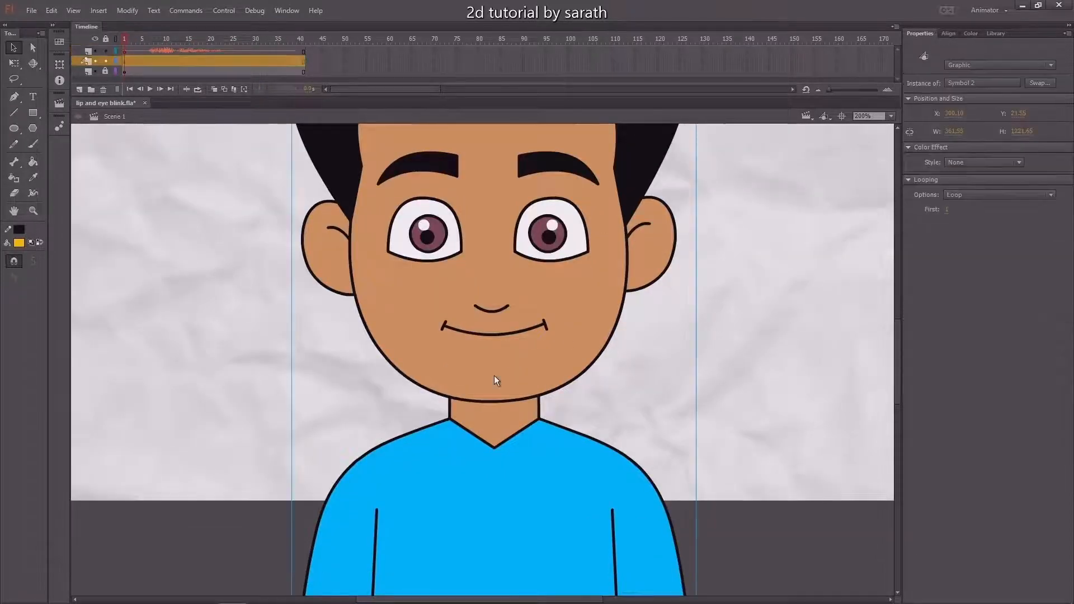
pyautogui.doubleClick(492, 372)
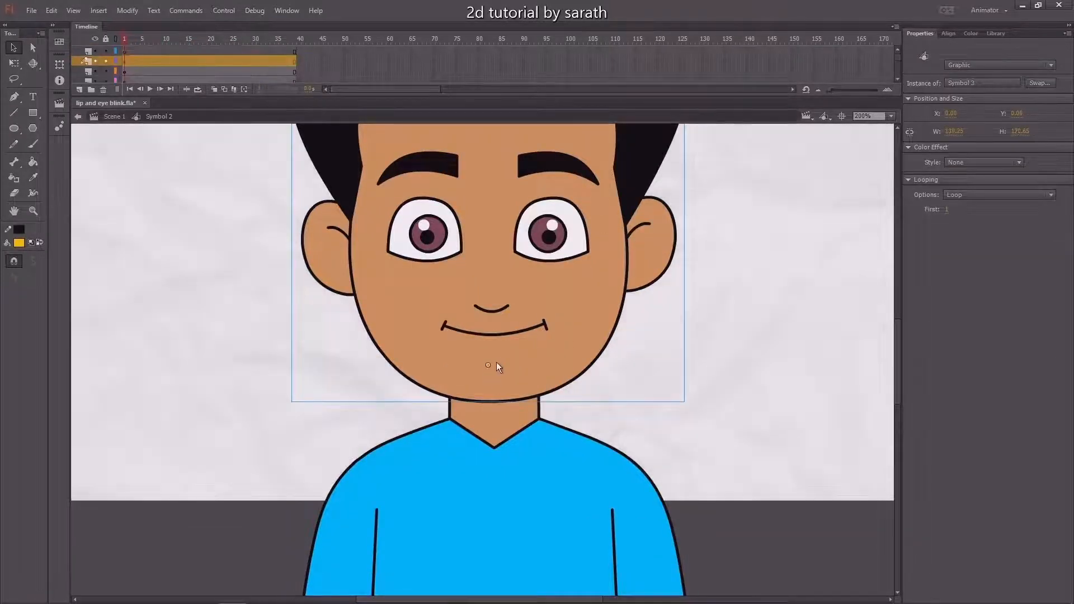
pyautogui.doubleClick(495, 373)
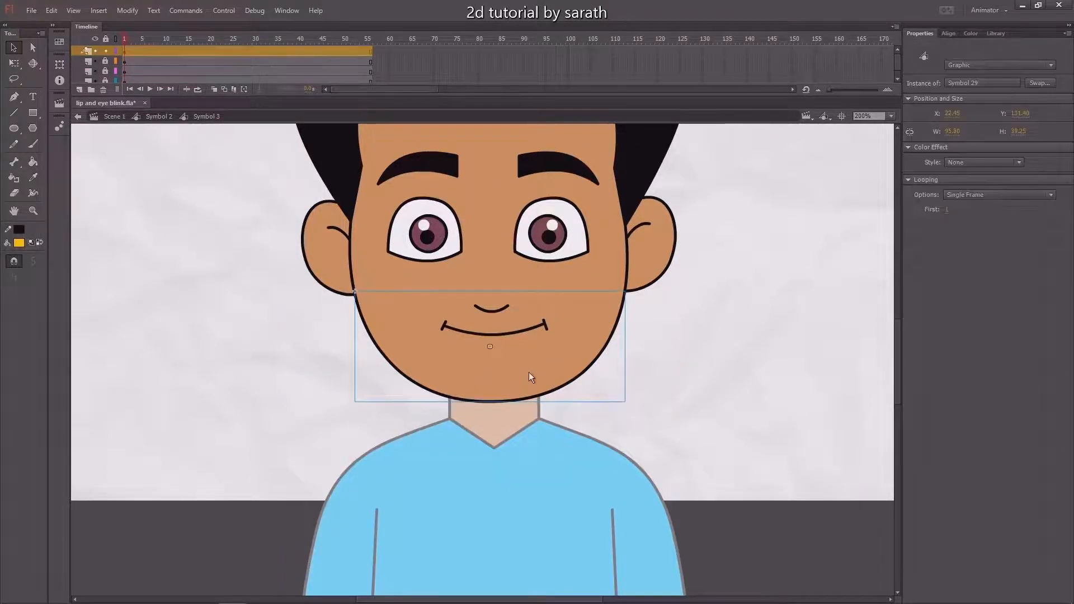
# Check the available mouth shapes frame by frame inside the lower-face symbol and go back to the head symbol
pyautogui.moveTo(529, 374); pyautogui.dragTo(528, 350)
pyautogui.hotkey('ctrl', 'z')
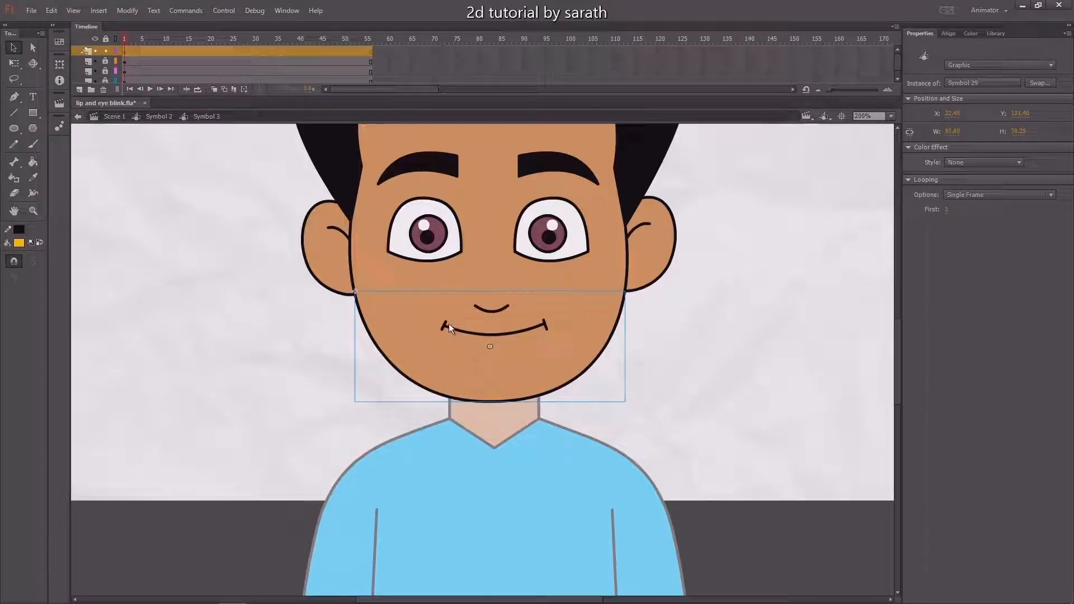
pyautogui.doubleClick(431, 351)
pyautogui.click(129, 40)
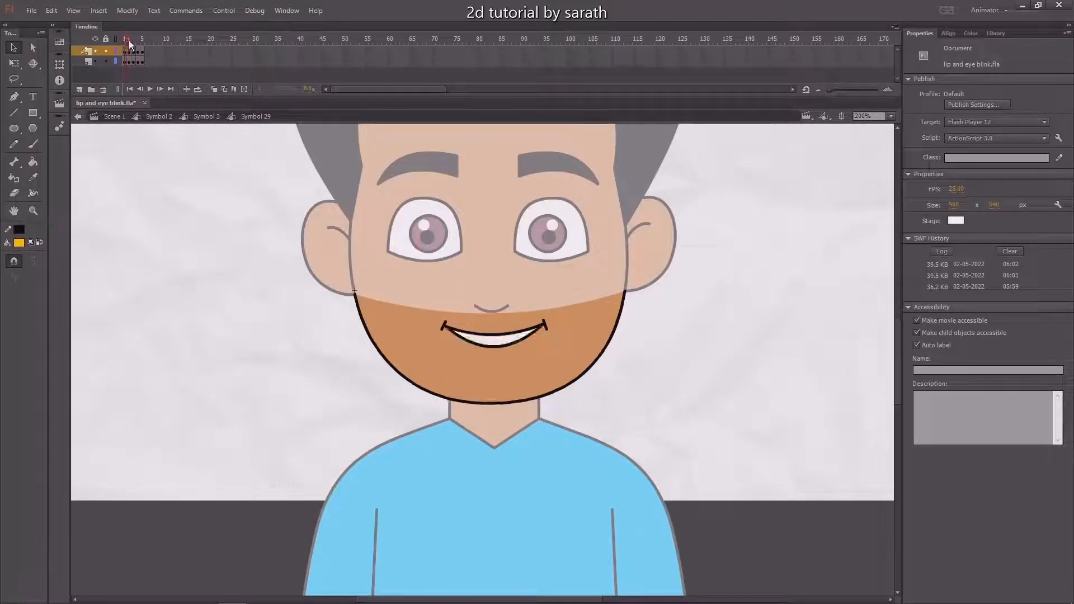
pyautogui.moveTo(129, 41)
pyautogui.mouseDown()
pyautogui.moveTo(142, 42)
pyautogui.moveTo(113, 48)
pyautogui.mouseUp()
pyautogui.doubleClick(141, 211)
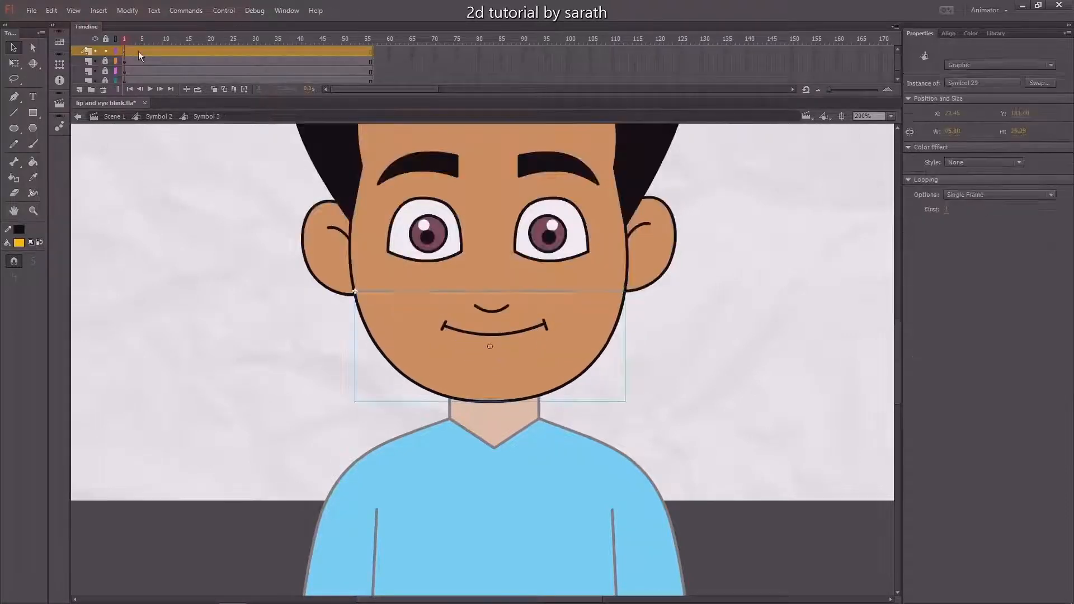
# Add a new top layer carrying the sound Standard recording 2.ogg from frame 1 in the head symbol and preview the playback
pyautogui.click(96, 52)
pyautogui.click(98, 52)
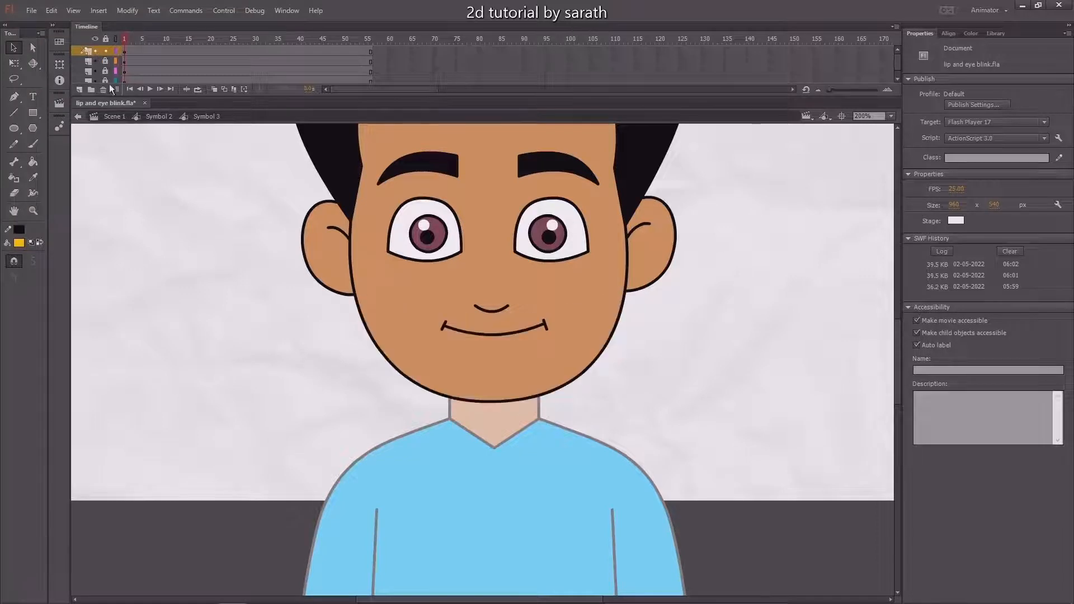
pyautogui.click(80, 90)
pyautogui.click(125, 52)
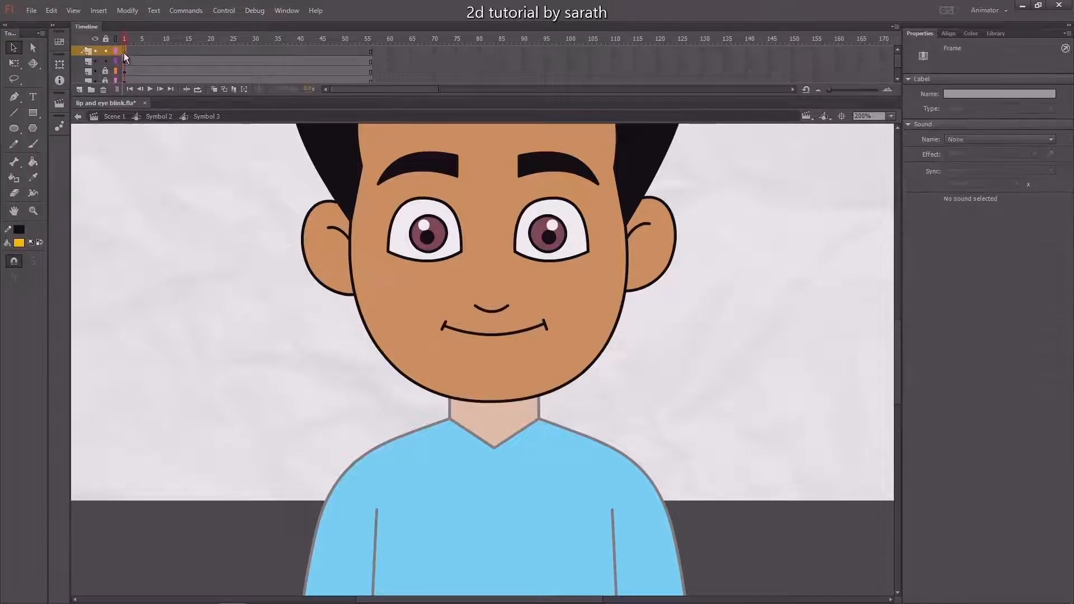
pyautogui.click(963, 140)
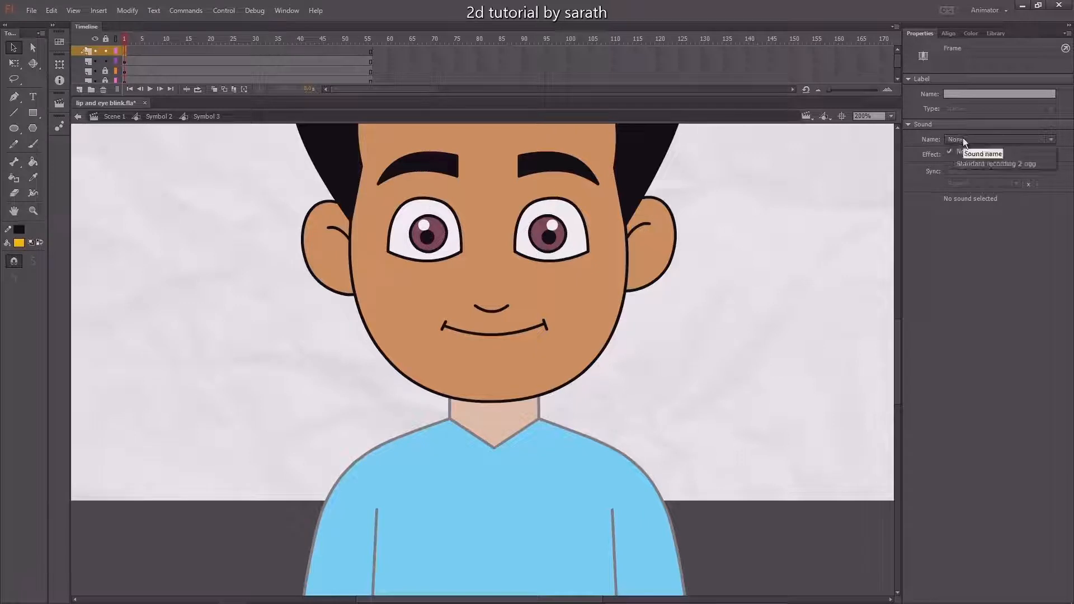
pyautogui.click(974, 163)
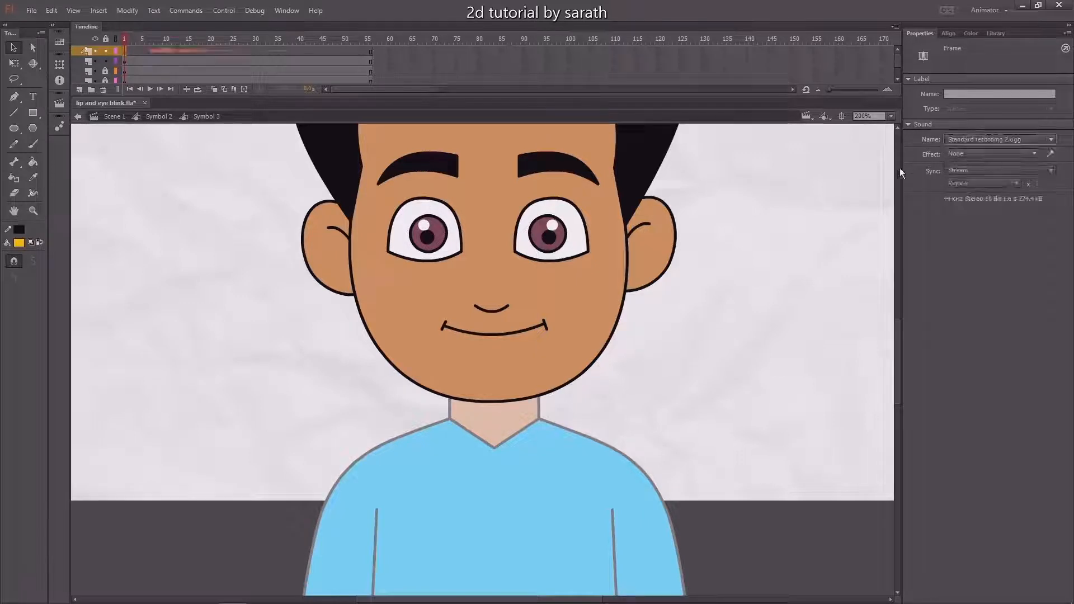
pyautogui.press('Return')
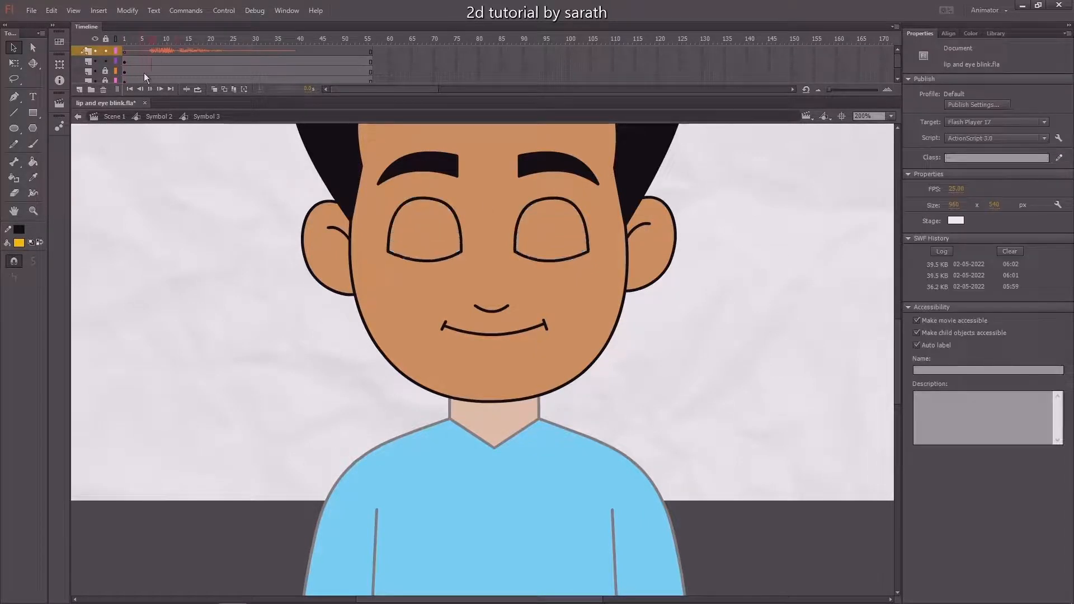
pyautogui.click(125, 40)
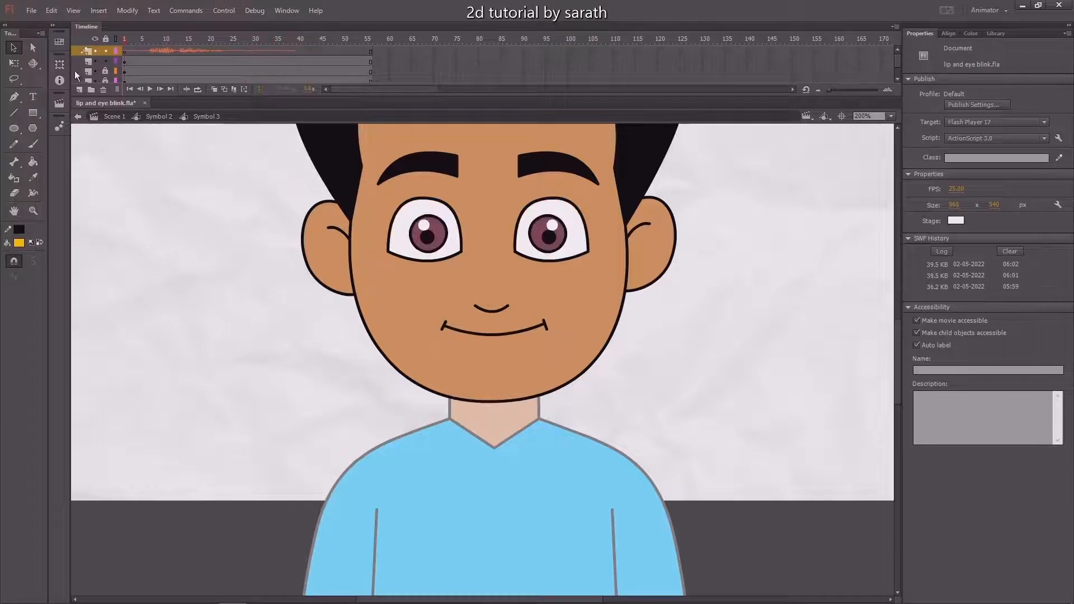
# Insert a keyframe at frame 7 of the lower-face layer and set its symbol to single frame 3
pyautogui.click(149, 61)
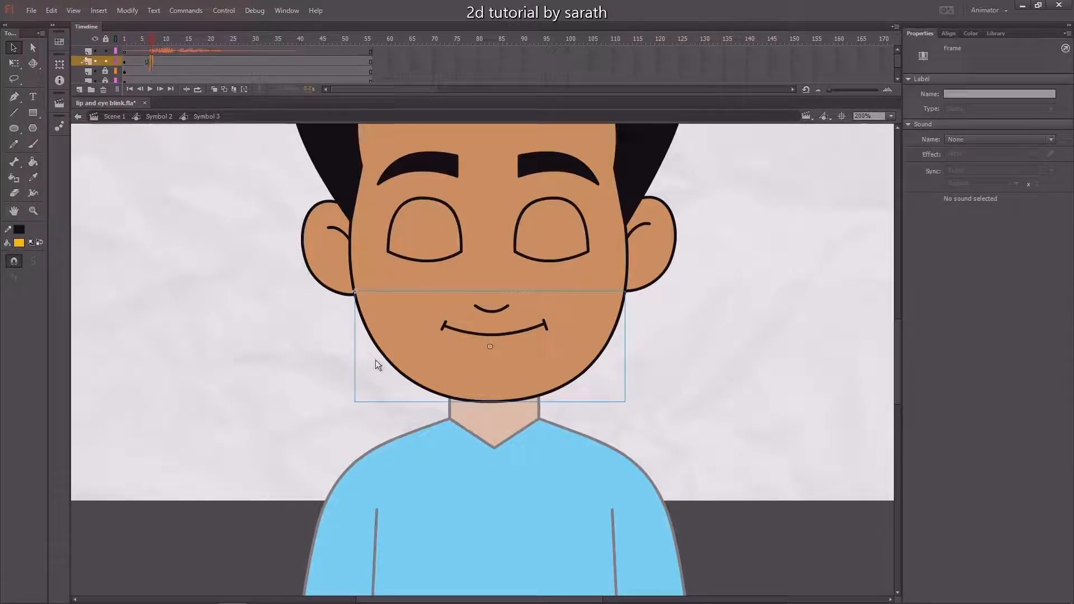
pyautogui.moveTo(312, 312); pyautogui.dragTo(501, 373)
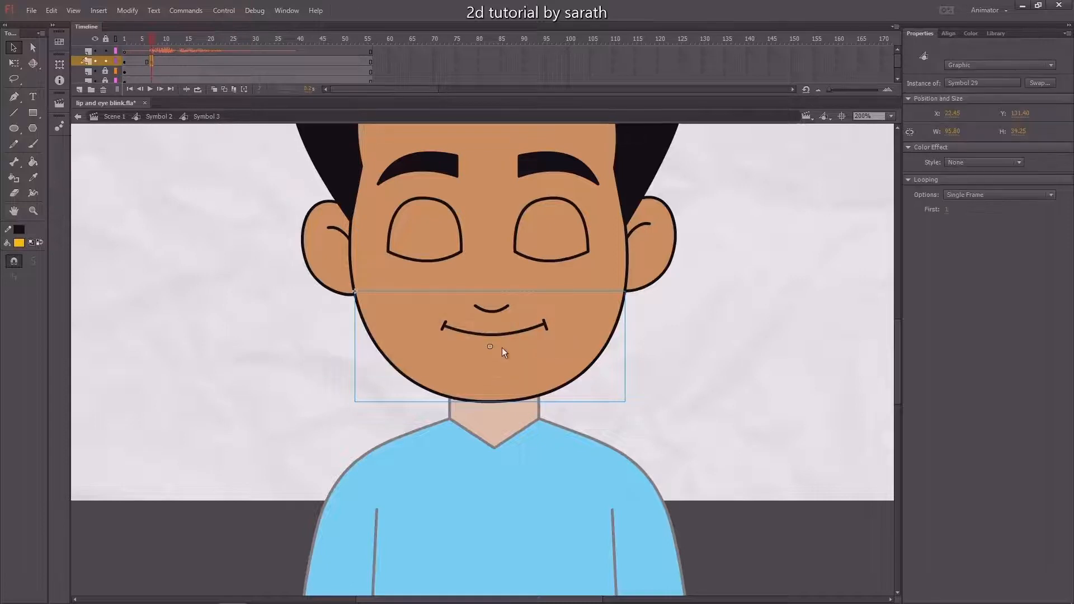
pyautogui.click(945, 209)
pyautogui.write('8')
pyautogui.press('Return')
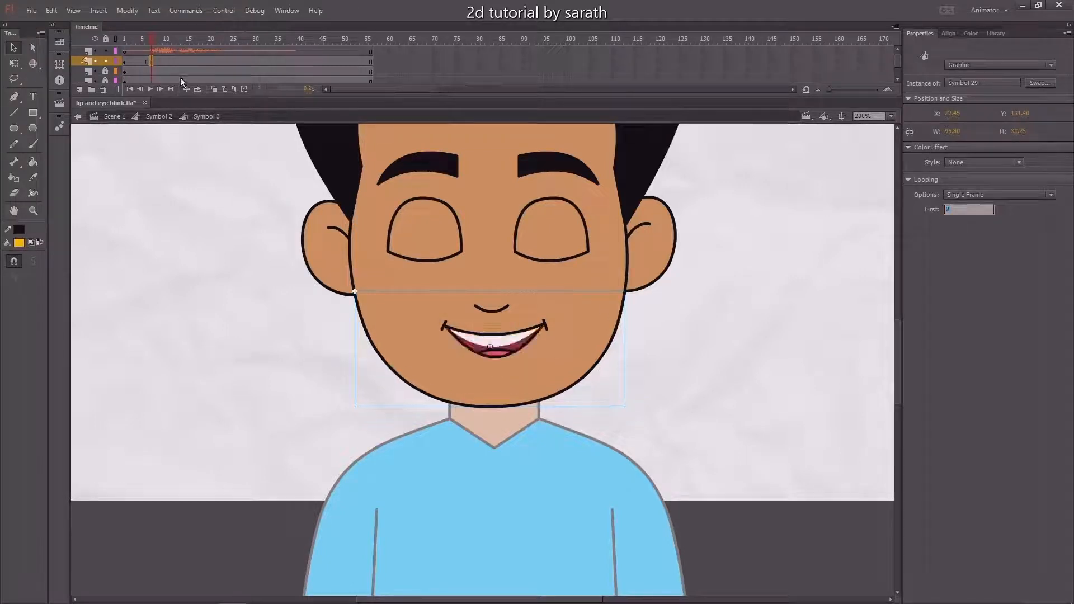
# Add a keyframe at frame 9 of the lower-face layer showing mouth shape frame 4
pyautogui.click(161, 61)
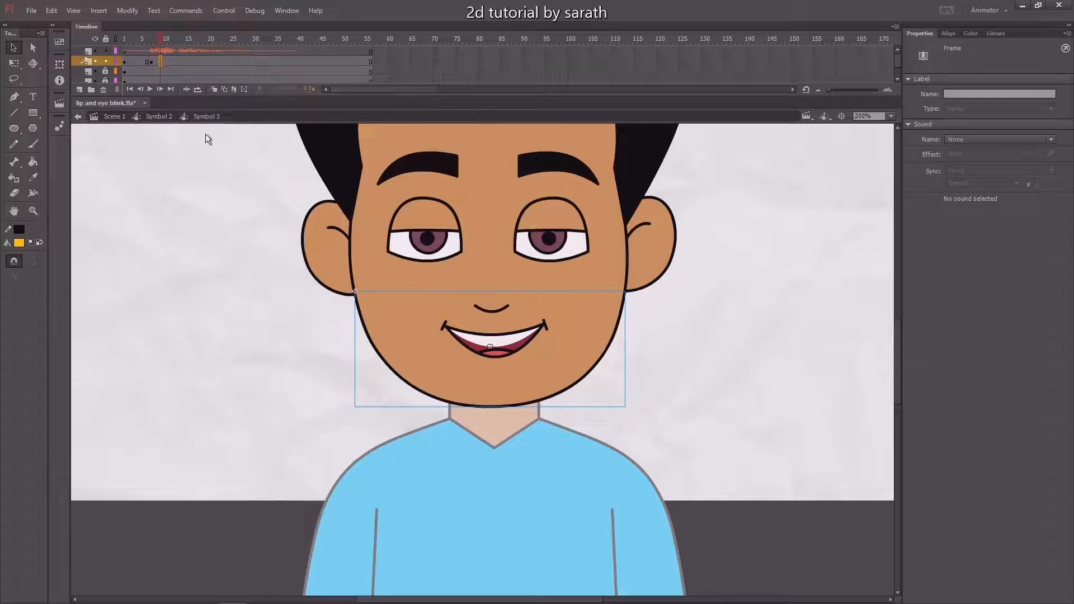
pyautogui.press('F6')
pyautogui.click(572, 337)
pyautogui.click(946, 210)
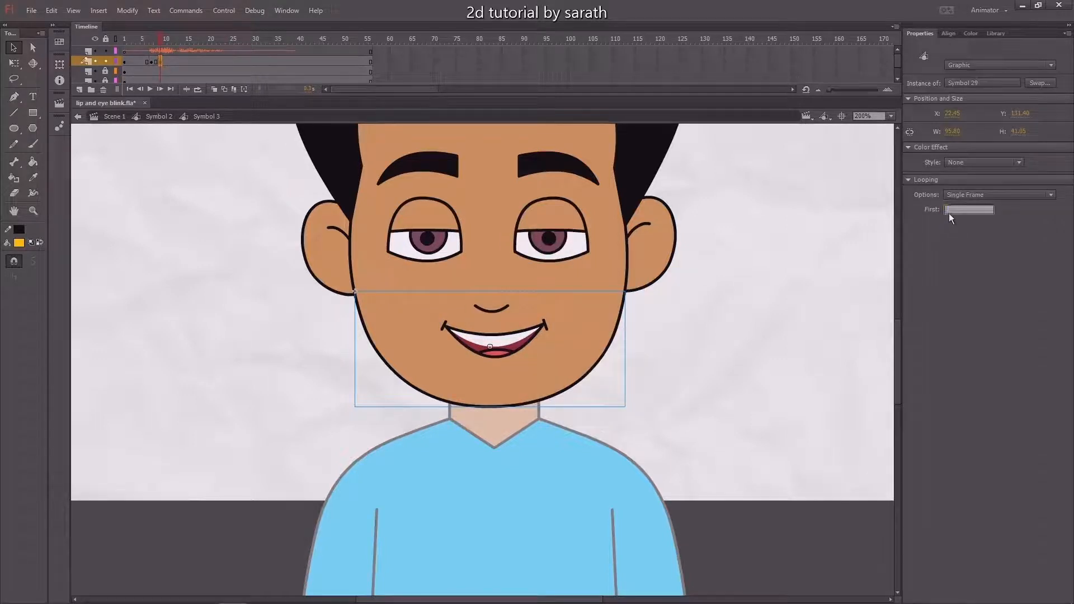
pyautogui.write('4')
pyautogui.press('Return')
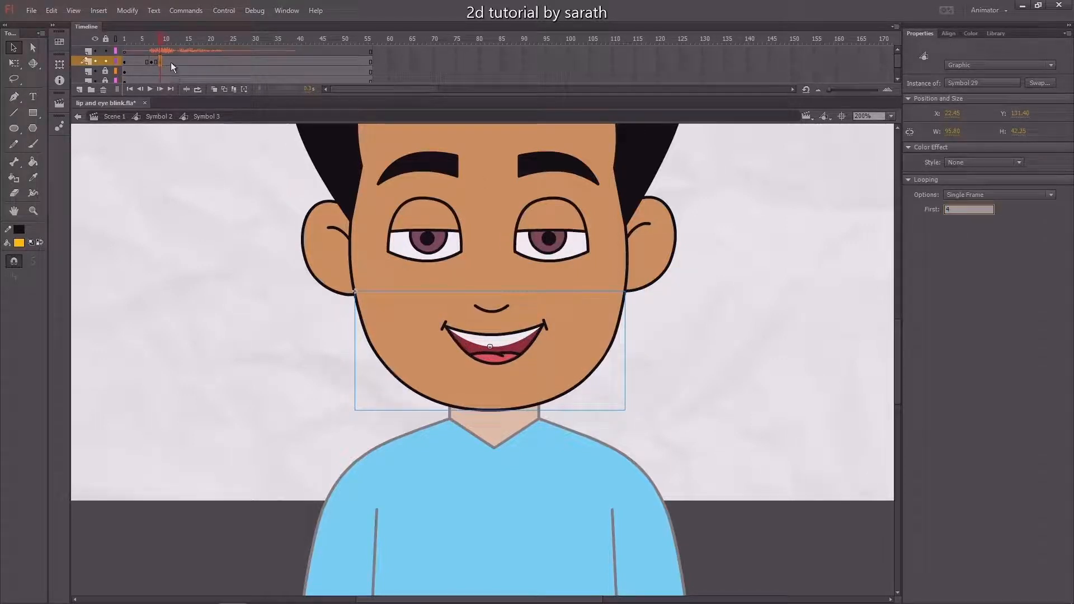
# Add a keyframe at frame 11 of the lower-face layer and switch the mouth to first frame 5
pyautogui.click(170, 62)
pyautogui.press('F6')
pyautogui.click(501, 372)
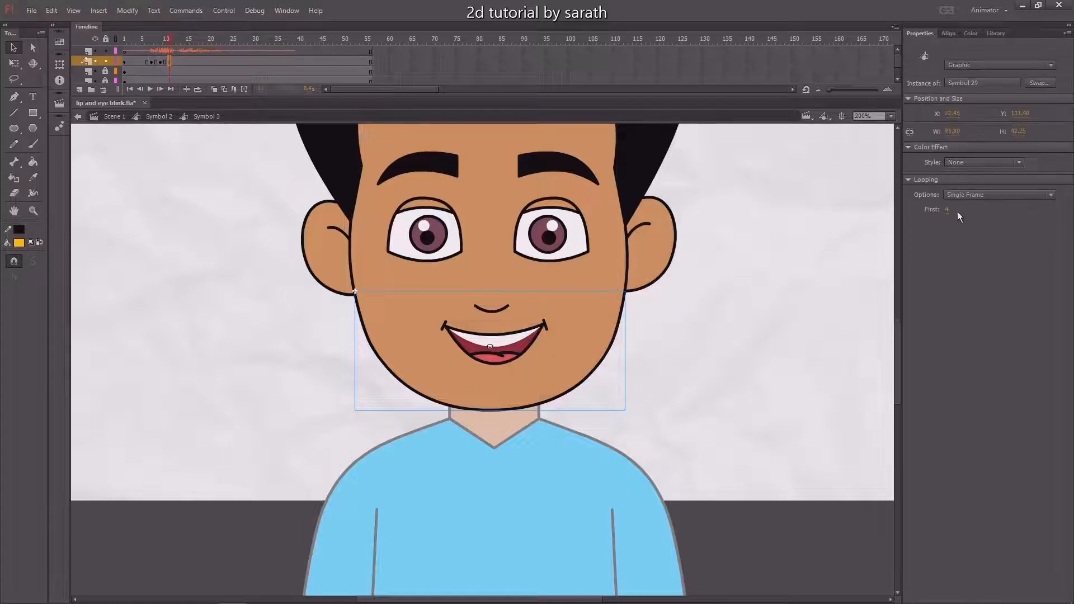
pyautogui.click(948, 209)
pyautogui.write('5')
pyautogui.press('Return')
# Keyframe the lower-face layer at frame 13 and set the mouth symbol's first frame to 3
pyautogui.click(180, 65)
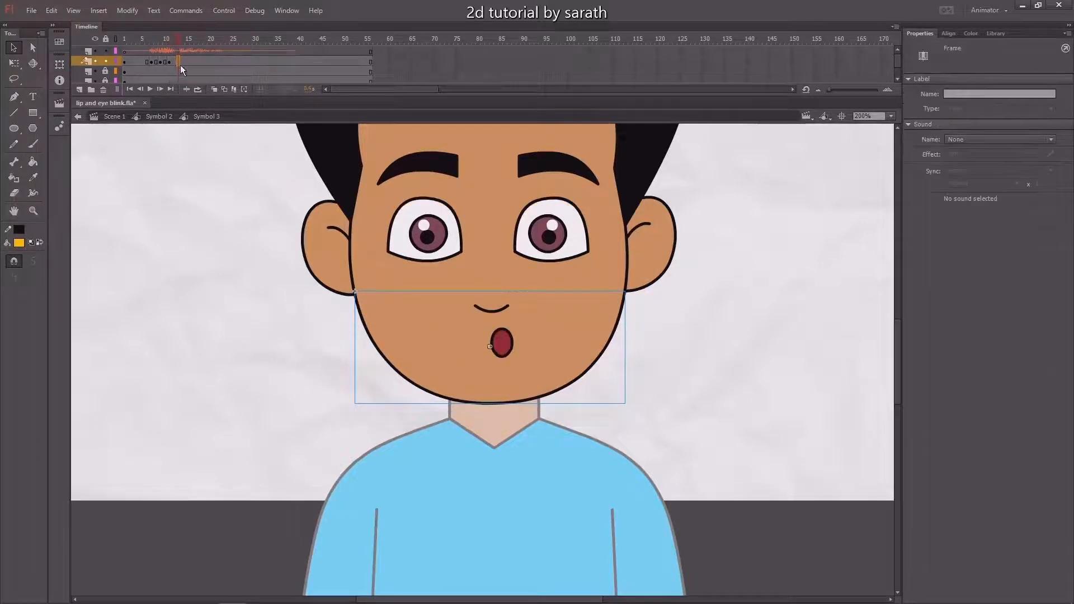
pyautogui.click(947, 209)
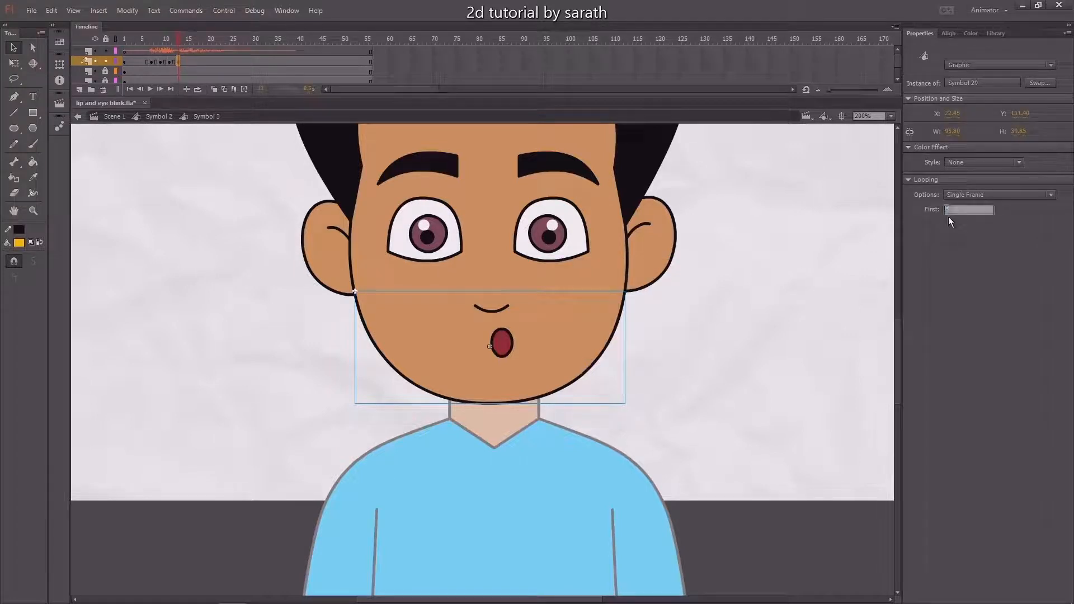
pyautogui.write('1')
pyautogui.press('Return')
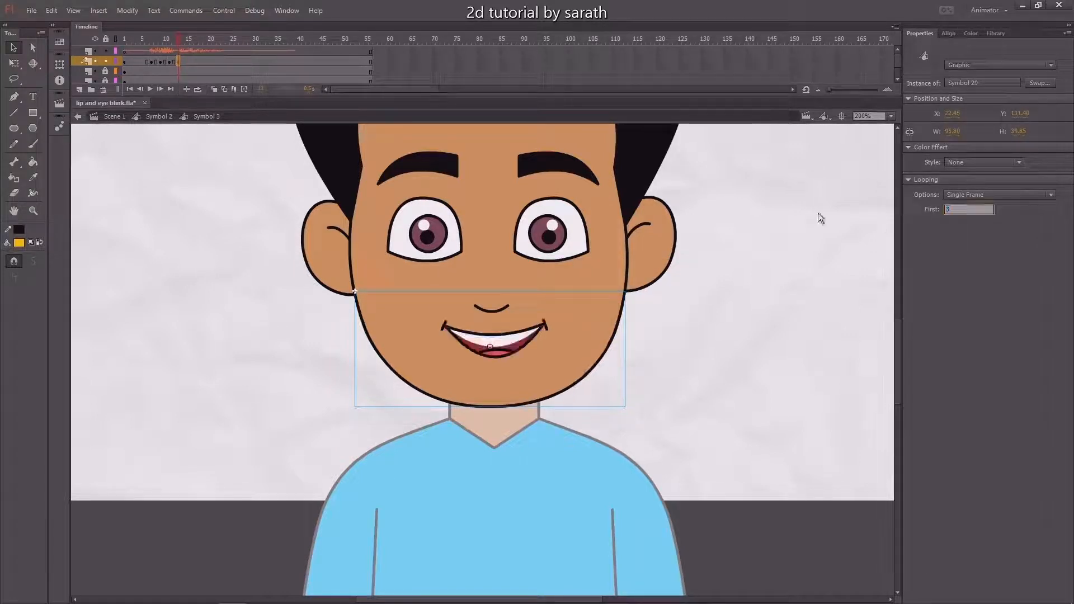
# Keyframe the lower-face layer at frame 15 with the mouth symbol's first frame set to 4
pyautogui.click(190, 60)
pyautogui.click(187, 62)
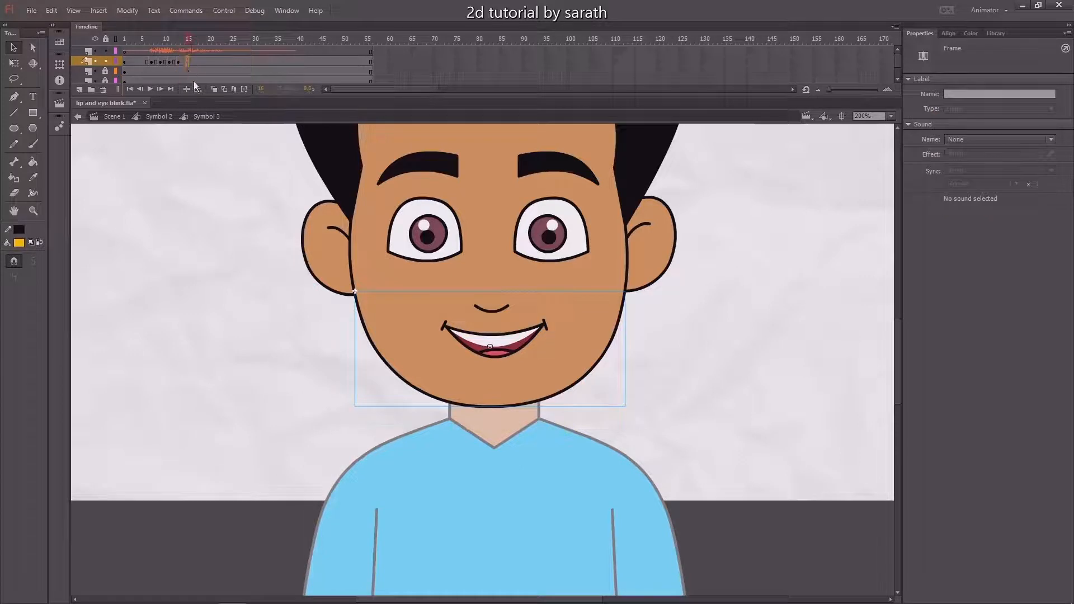
pyautogui.click(478, 373)
pyautogui.click(945, 210)
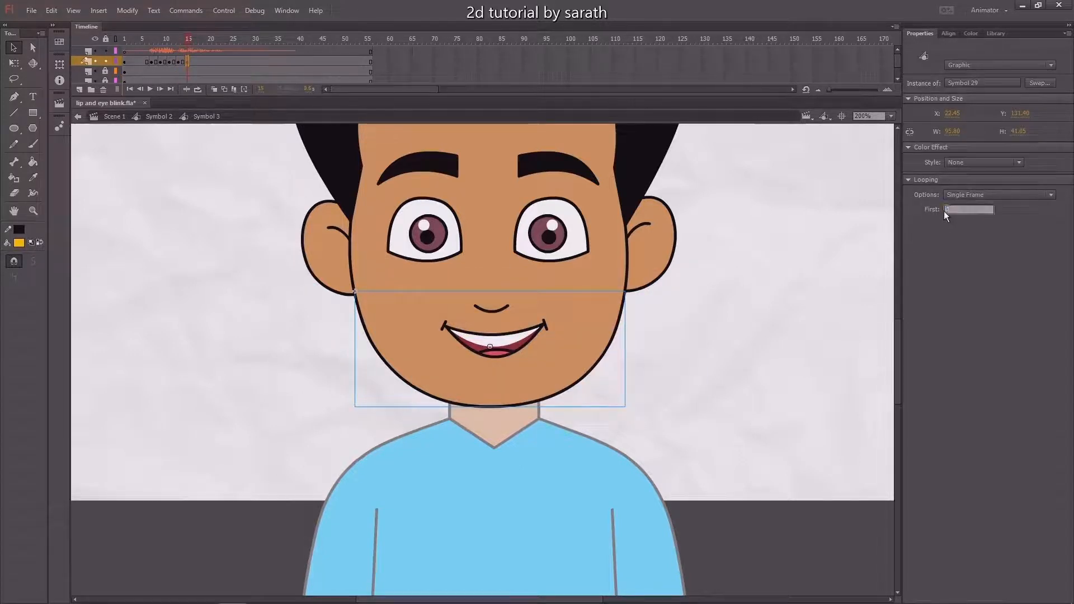
pyautogui.write('4')
pyautogui.press('Return')
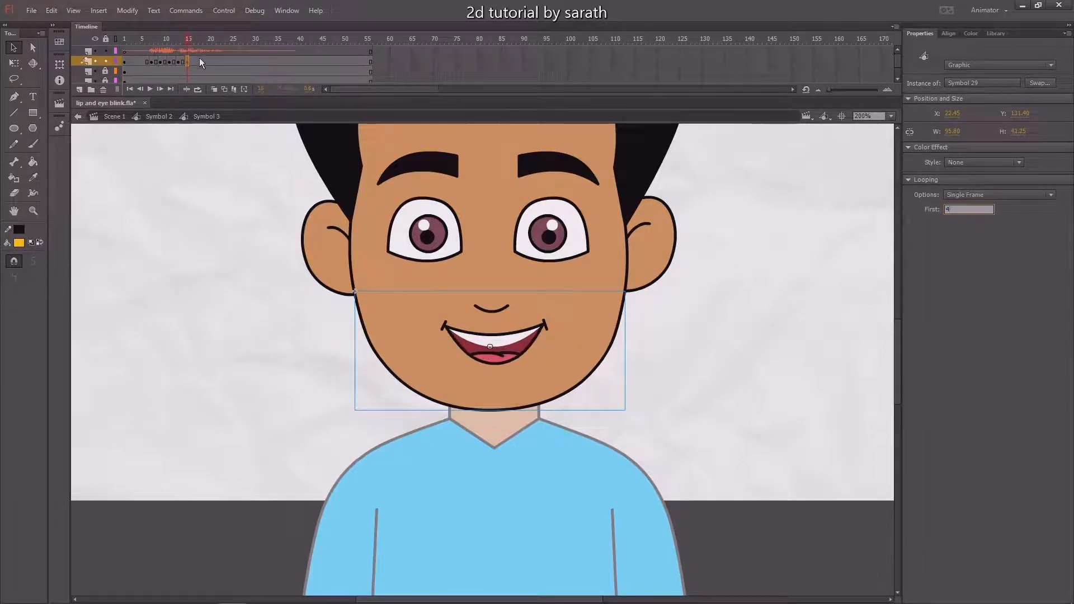
# Insert a keyframe at frame 18 of the lower-face layer and change the mouth to first frame 3
pyautogui.click(200, 61)
pyautogui.click(579, 312)
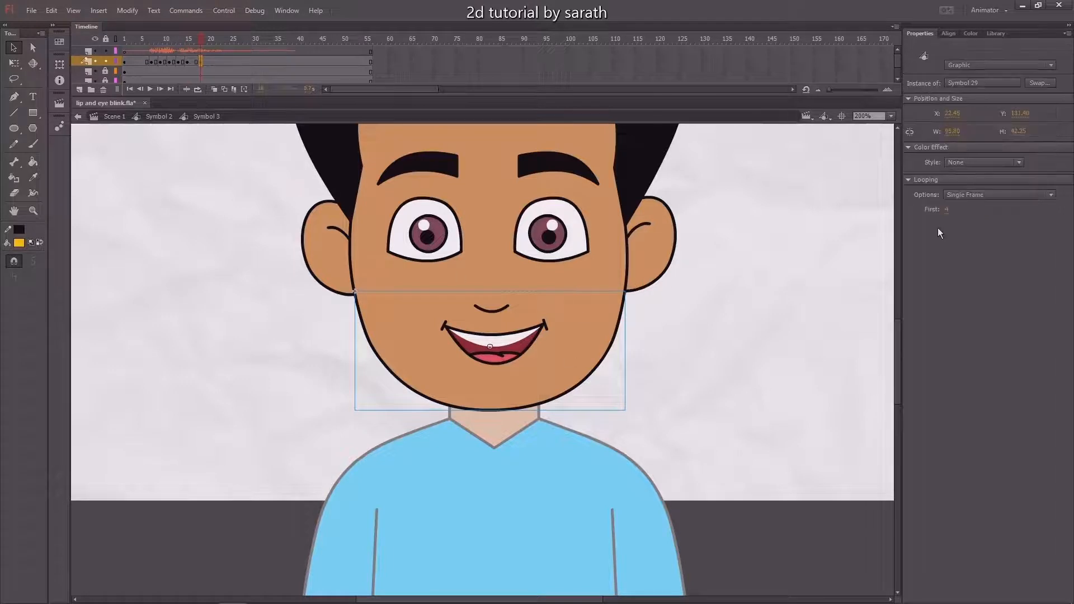
pyautogui.click(946, 211)
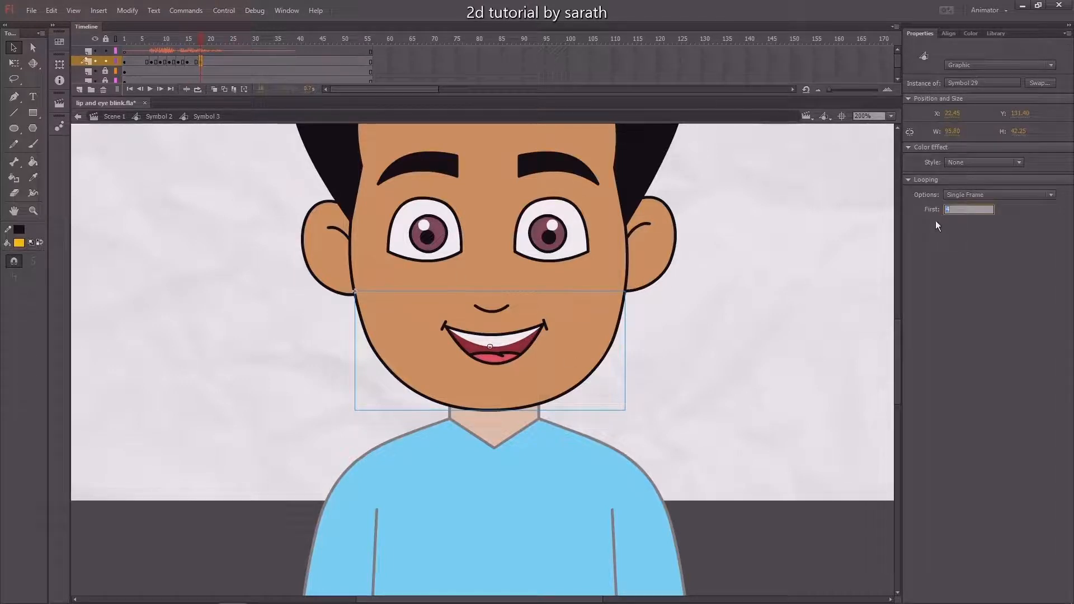
pyautogui.write('3')
pyautogui.press('Return')
# Insert a keyframe at frame 20 of the lower-face layer and set the mouth to first frame 2
pyautogui.click(211, 60)
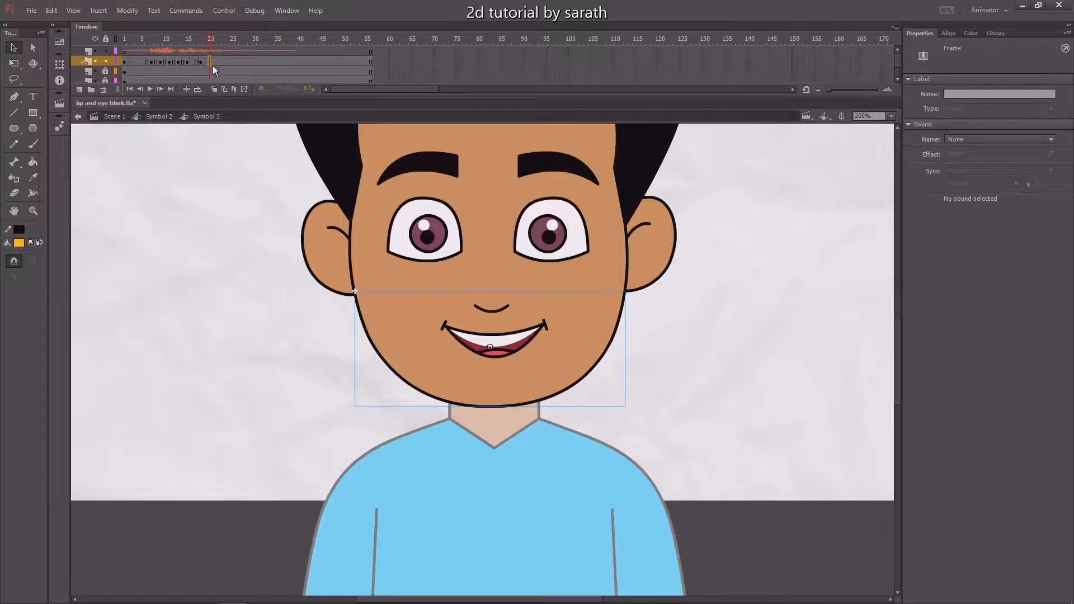
pyautogui.press('F6')
pyautogui.click(614, 296)
pyautogui.click(947, 210)
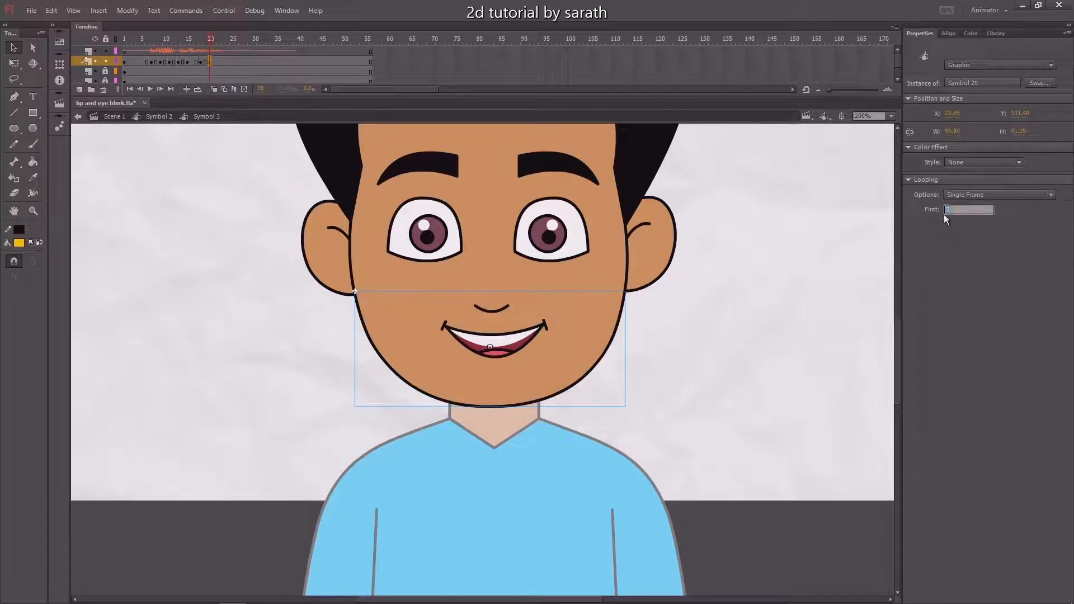
pyautogui.write('2')
pyautogui.press('Return')
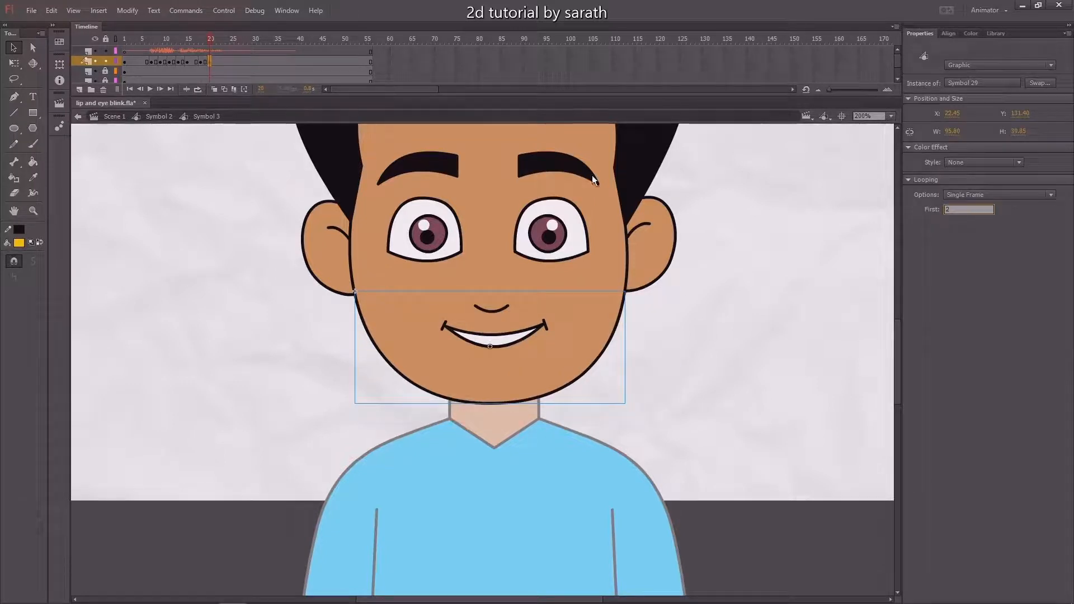
# Close the mouth with a keyframe at frame 22 of the lower-face layer set to first frame 1
pyautogui.click(219, 60)
pyautogui.press('F6')
pyautogui.moveTo(652, 293); pyautogui.dragTo(373, 430)
pyautogui.click(945, 210)
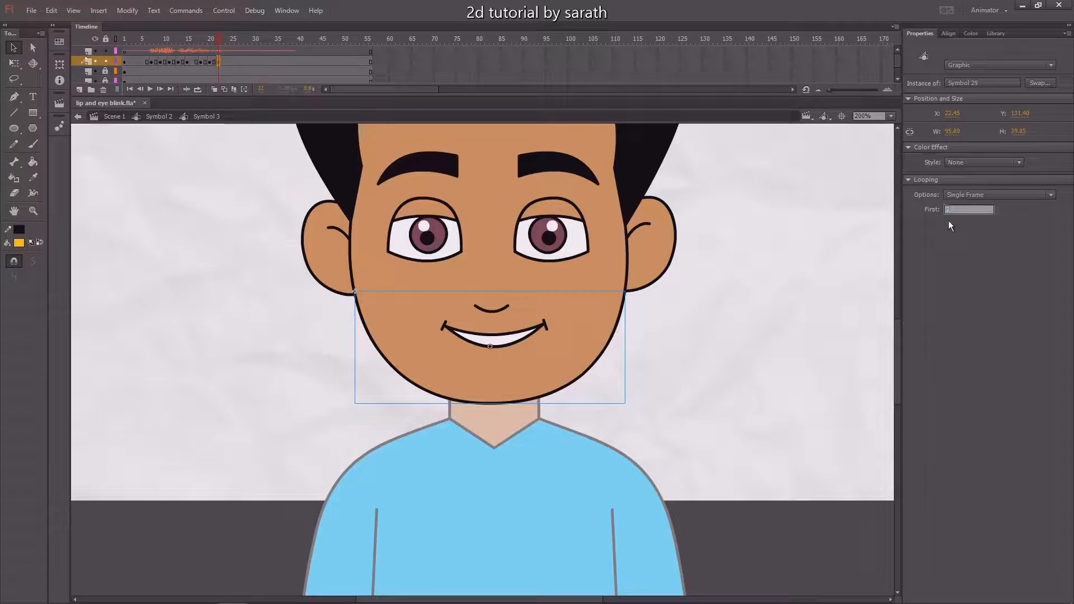
pyautogui.write('1')
pyautogui.press('Return')
pyautogui.press('Return')
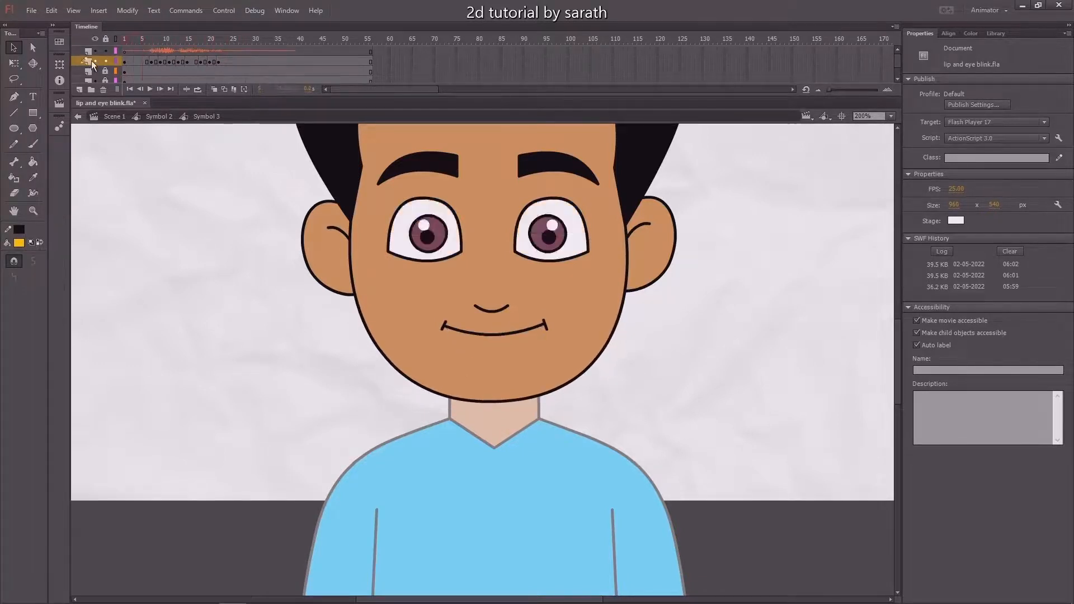
# Play the head symbol's timeline to check the lip sync, and scrub through the mouth keyframes around frame 12
pyautogui.click(166, 53)
pyautogui.moveTo(167, 52); pyautogui.dragTo(179, 62)
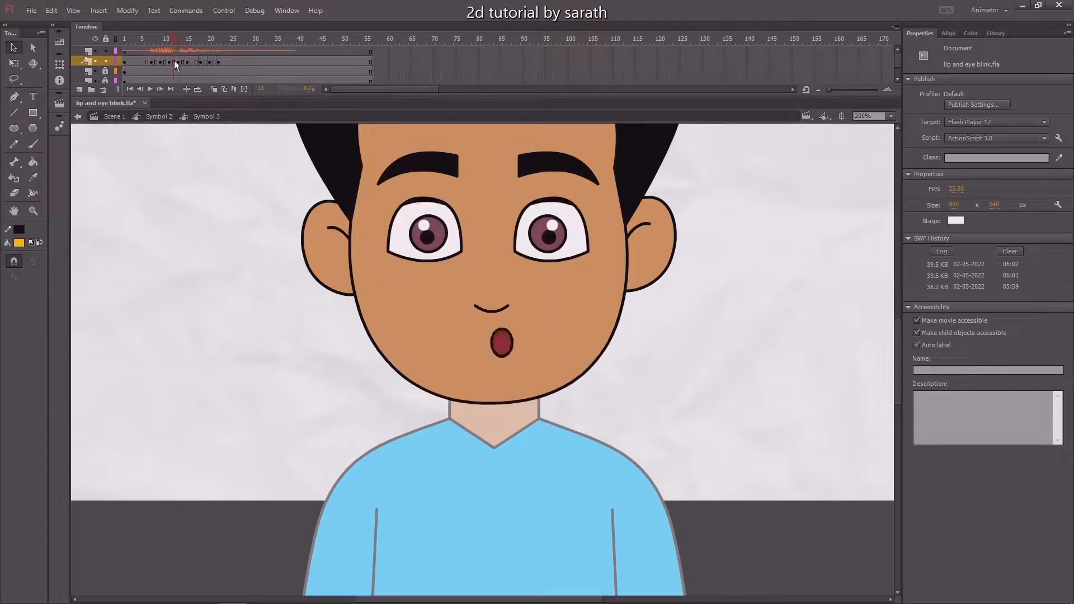
# Extend the round mouth shape by one frame at frame 12 of the lower-face layer and replay the animation
pyautogui.click(174, 61)
pyautogui.press('Return')
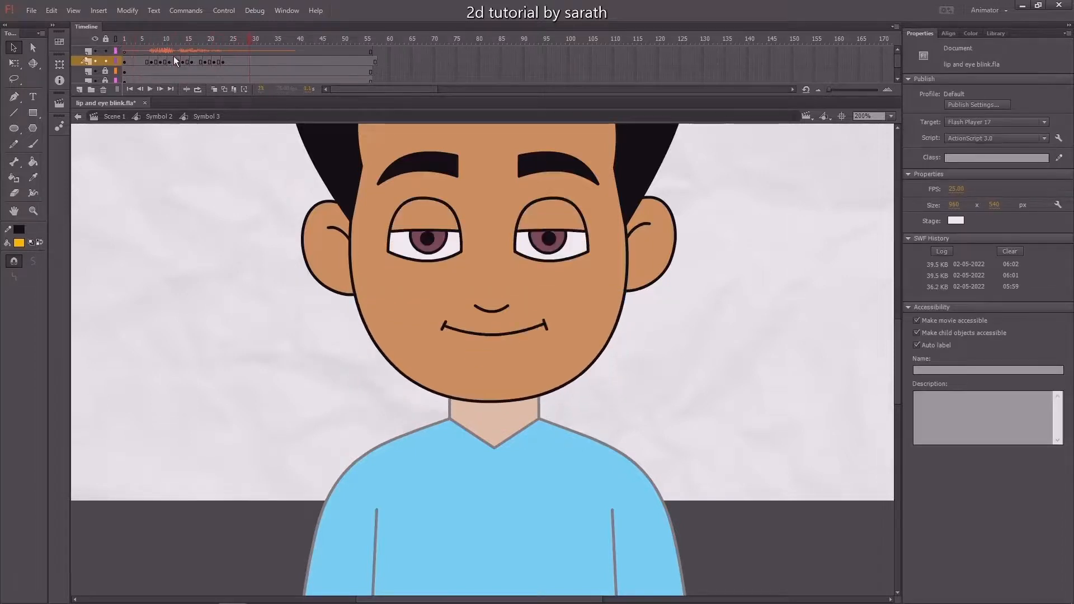
pyautogui.click(146, 87)
# Remove the frames after frame 41 on all layers of the head symbol and play the trimmed animation
pyautogui.moveTo(308, 52); pyautogui.dragTo(496, 299)
pyautogui.hotkey('shift', 'F5')
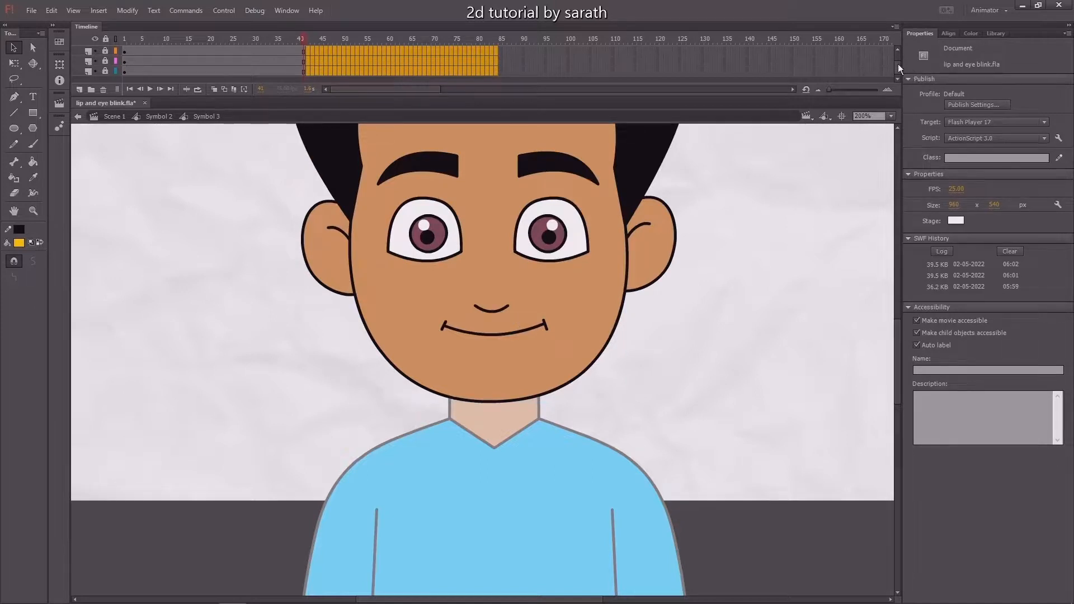
pyautogui.moveTo(897, 64); pyautogui.dragTo(897, 52)
pyautogui.moveTo(231, 44); pyautogui.dragTo(32, 80)
pyautogui.press('Return')
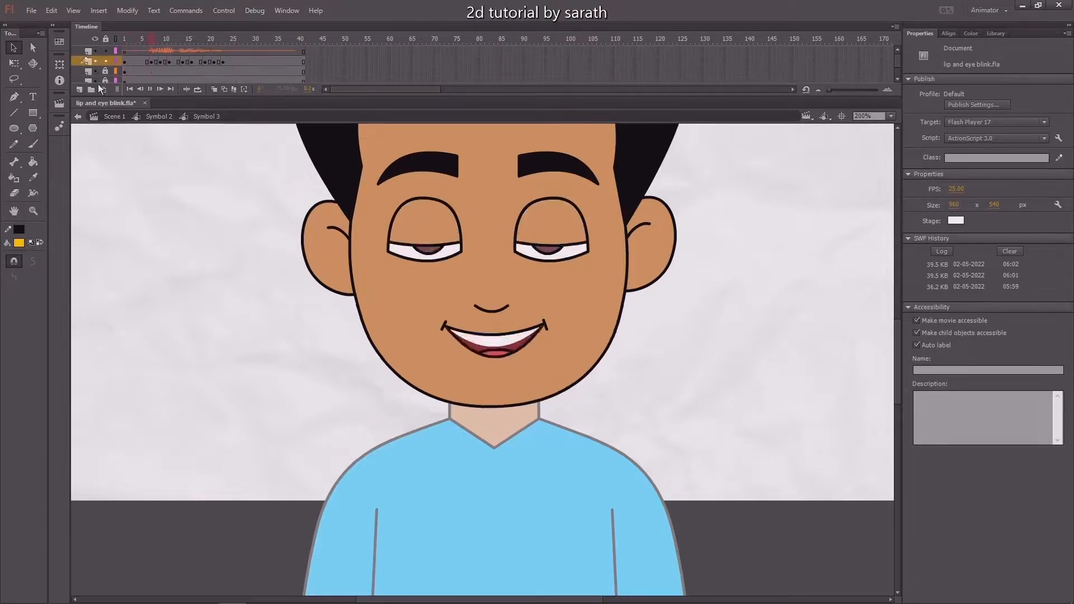
# Return to Scene 1 and play the full character animation with the sound at 100% zoom
pyautogui.doubleClick(182, 188)
pyautogui.click(110, 116)
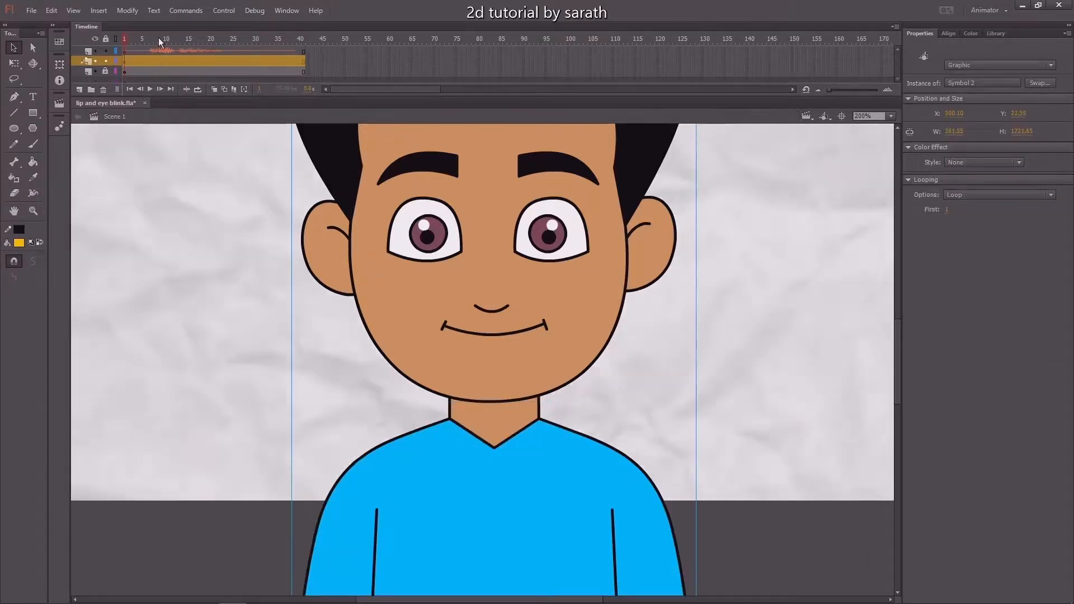
pyautogui.hotkey('ctrl', '1')
pyautogui.press('Return')
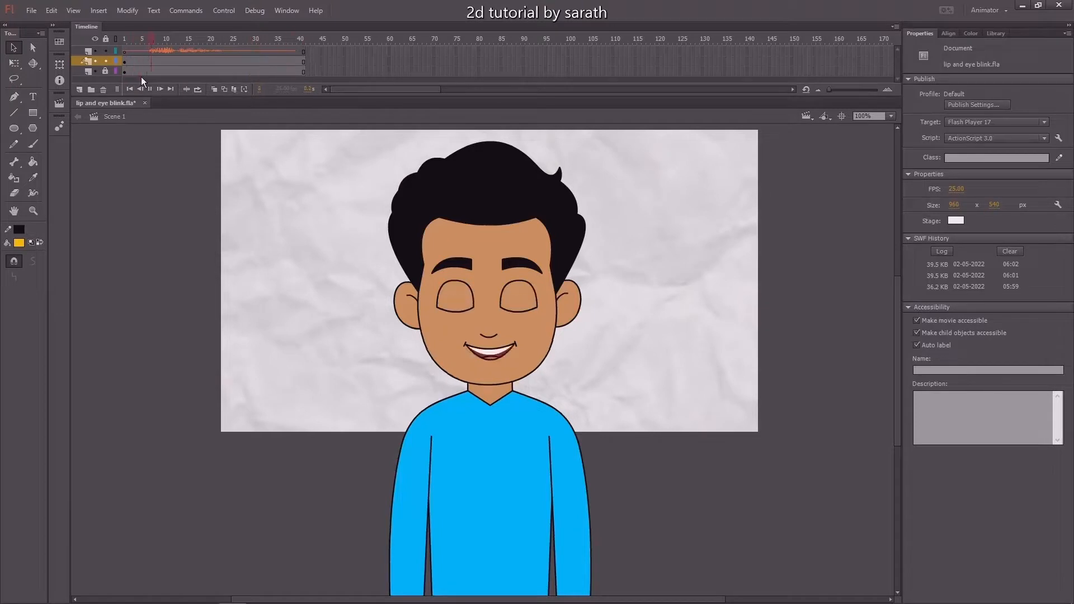
# Test the movie as a SWF preview, close it, and return the playhead to frame 1
pyautogui.hotkey('ctrl', 'Return')
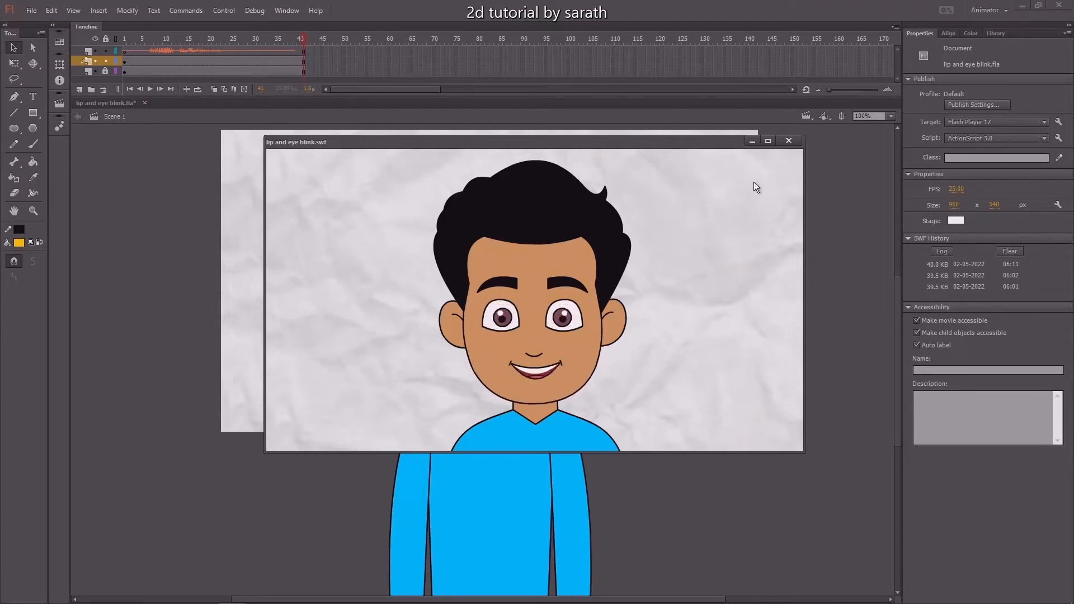
pyautogui.click(789, 141)
pyautogui.moveTo(104, 51)
pyautogui.mouseDown()
pyautogui.moveTo(273, 59)
pyautogui.moveTo(91, 66)
pyautogui.mouseUp()
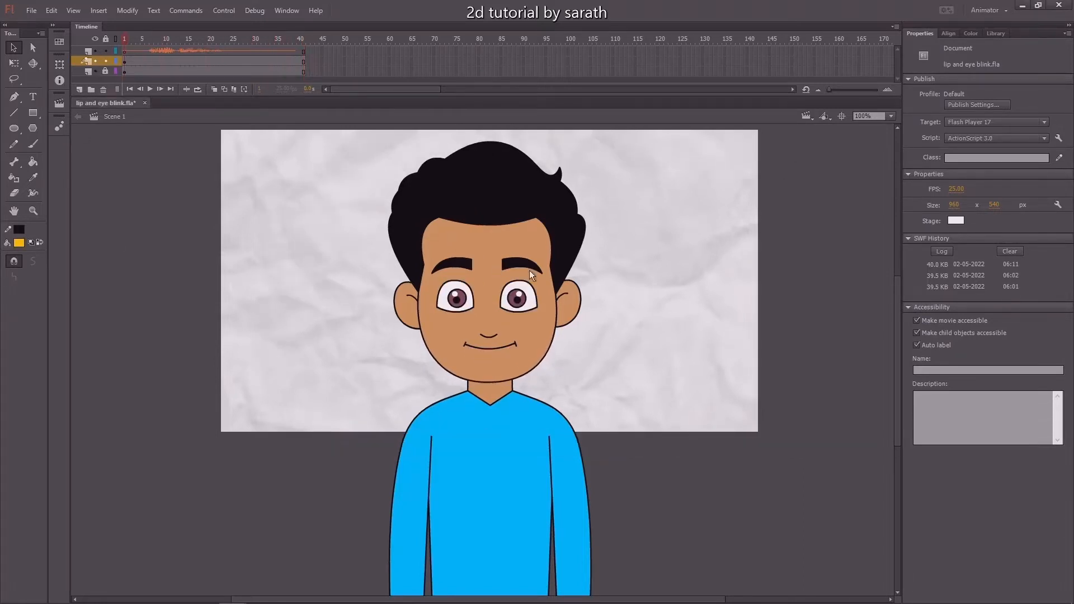